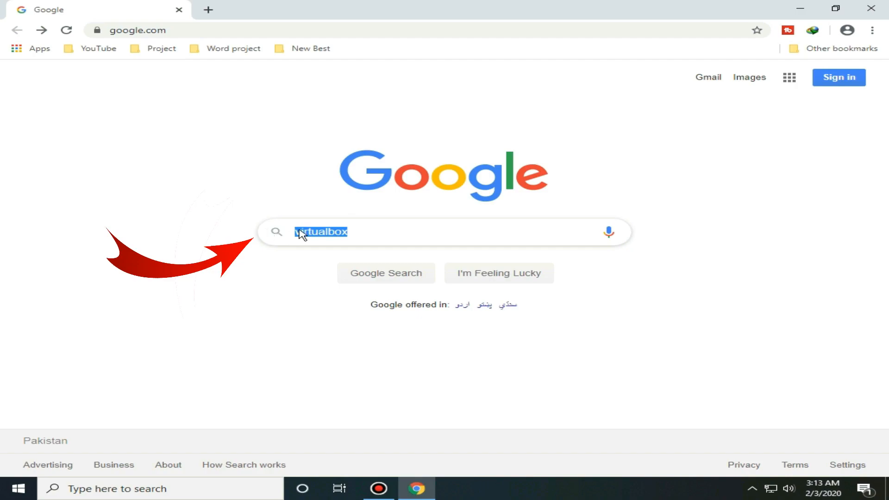
Step: Search Google for virtualbox and download the Windows hosts installer from the Oracle VirtualBox Downloads page
click(355, 231)
key(Return)
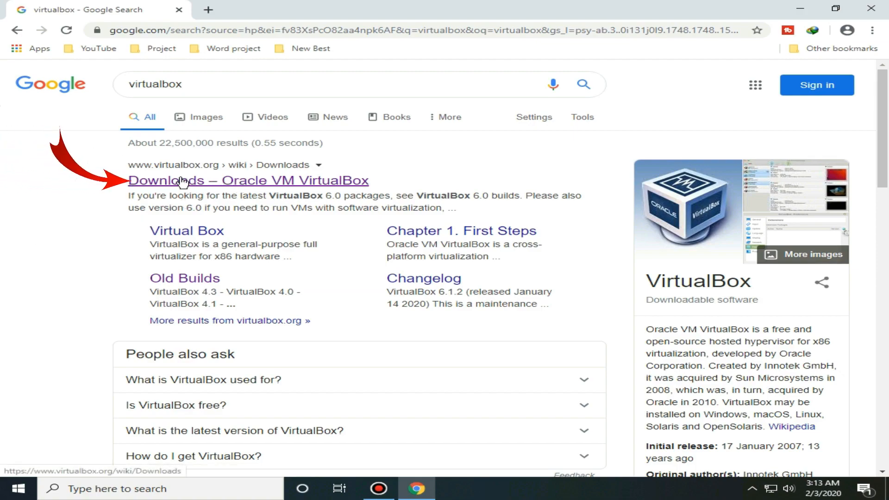
click(216, 182)
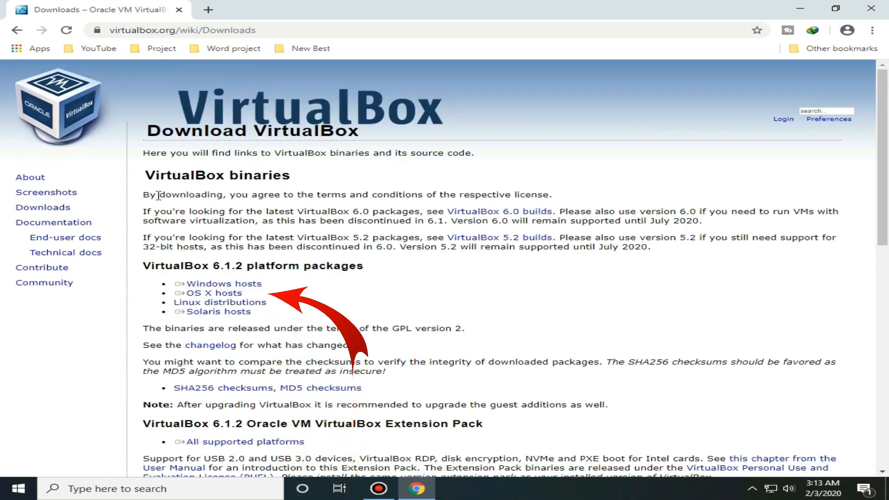
click(181, 284)
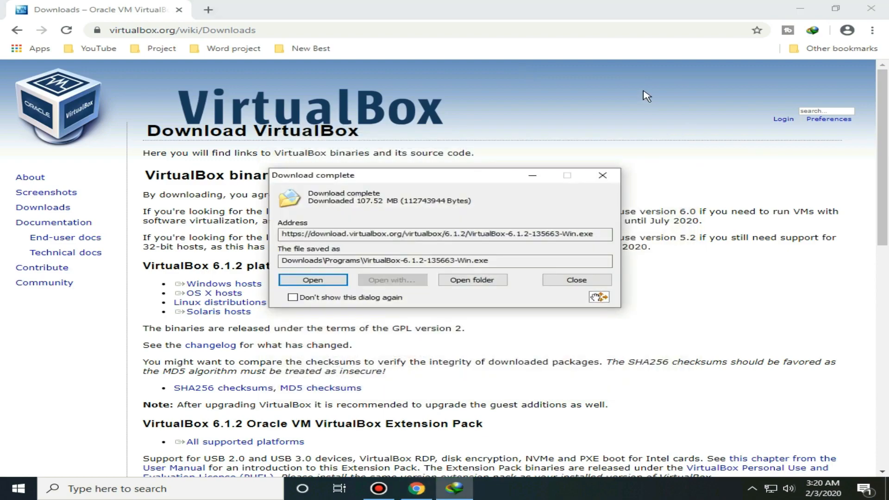
Step: Open the Downloads folder and launch the VirtualBox-6.1.2 installer
click(800, 9)
click(475, 280)
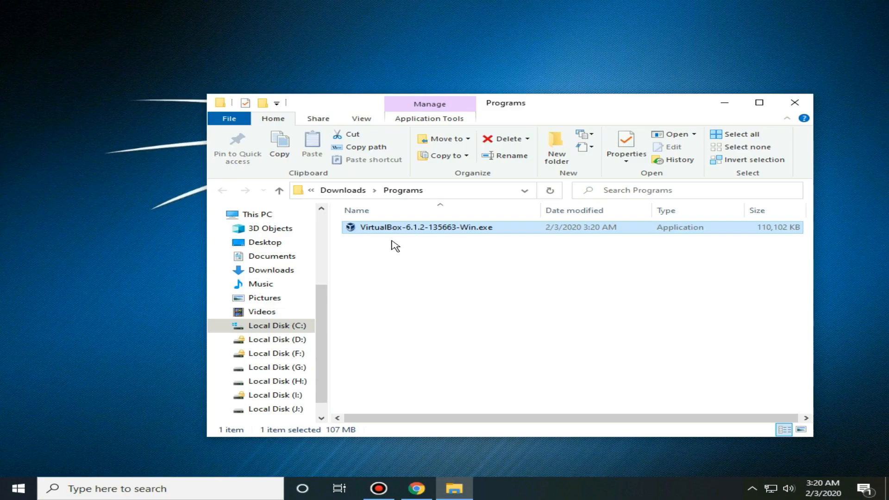
double_click(400, 228)
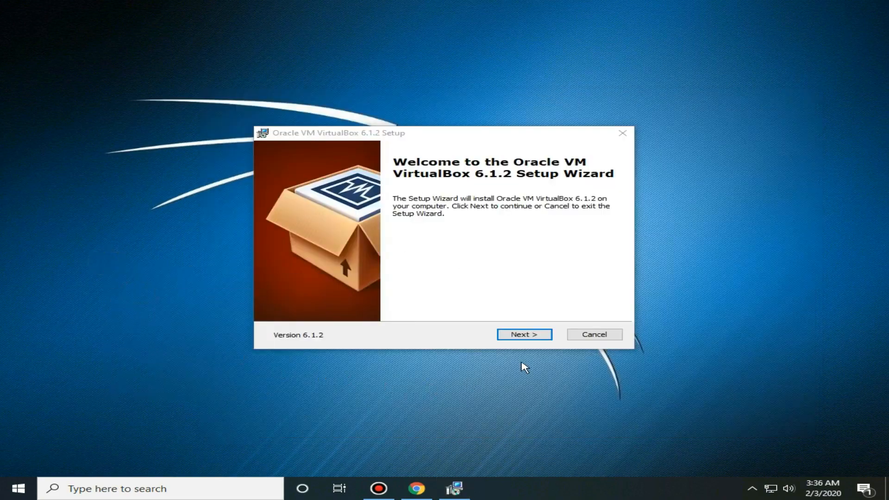
Step: Install with default features, no Quick Launch Bar shortcut, accepting the network interfaces reset
click(510, 334)
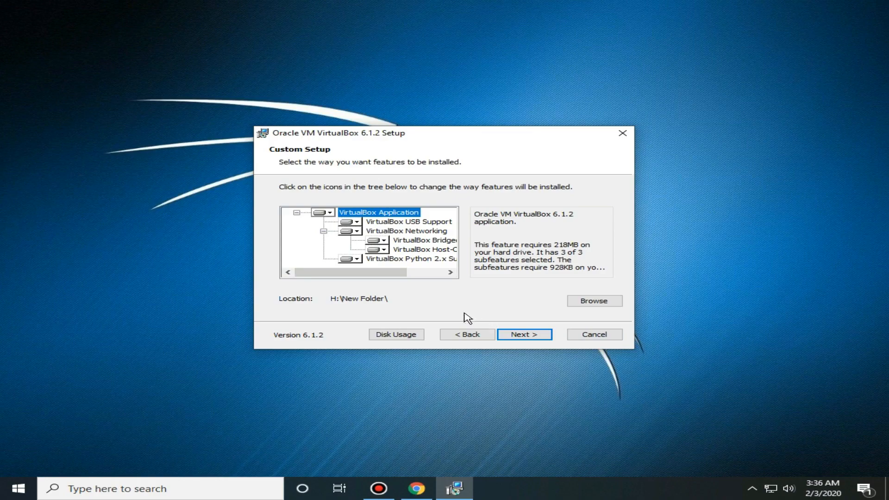
click(523, 338)
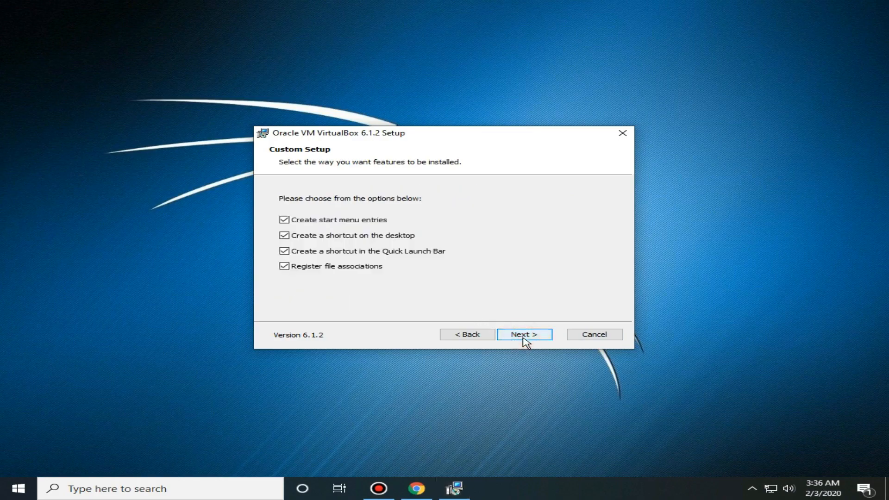
click(284, 252)
click(522, 334)
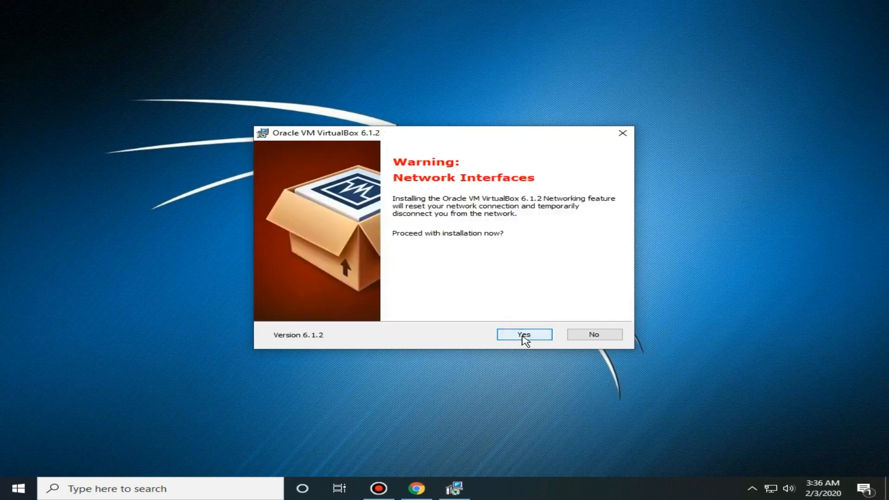
click(524, 336)
click(525, 335)
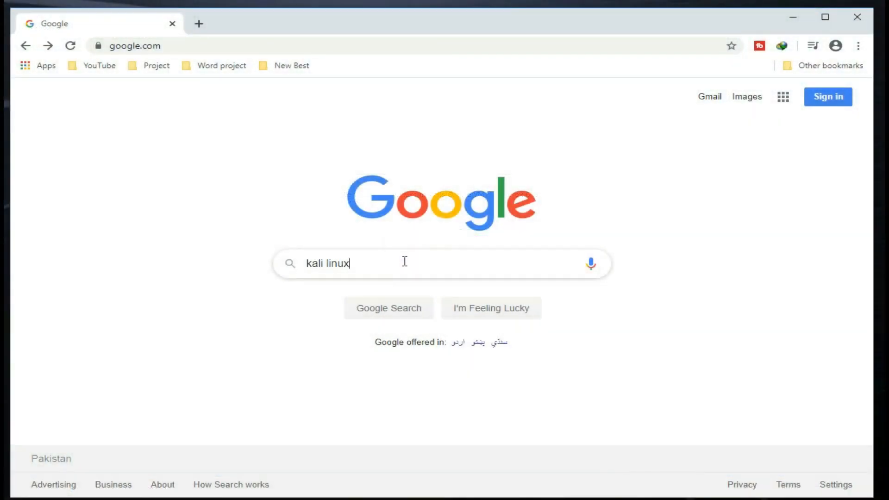
Step: Search kali linux, go to kali.org's Download Kali Linux page and start the 64-Bit Installer ISO download
drag(405, 262, 278, 272)
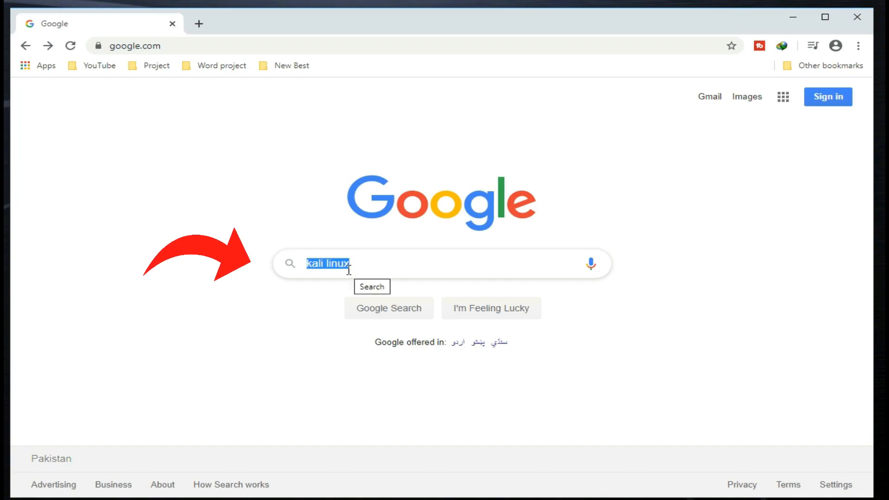
key(Return)
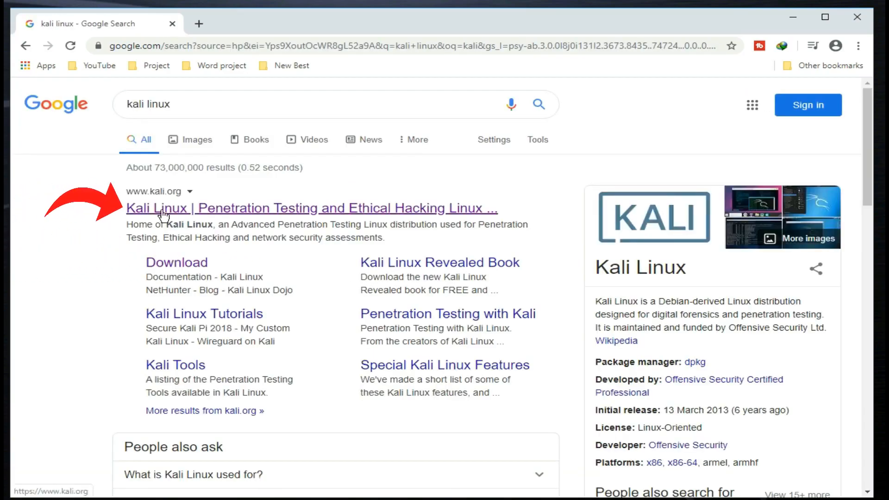
click(158, 213)
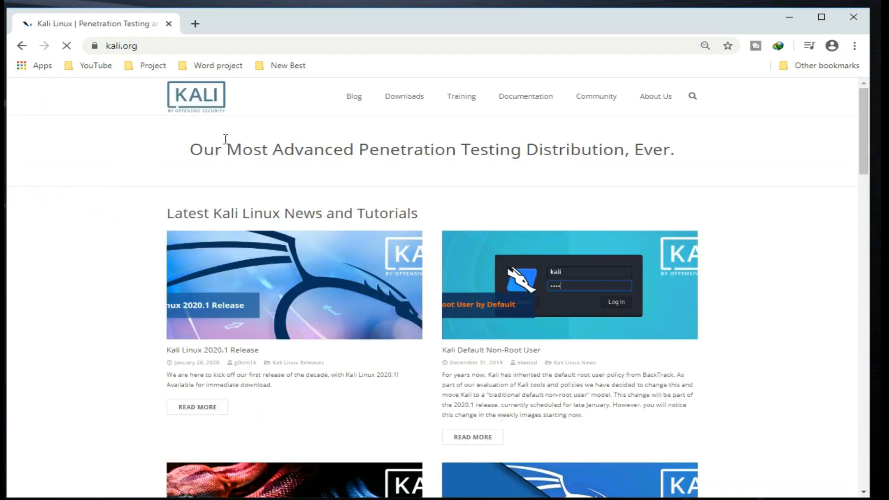
mouse_move(387, 103)
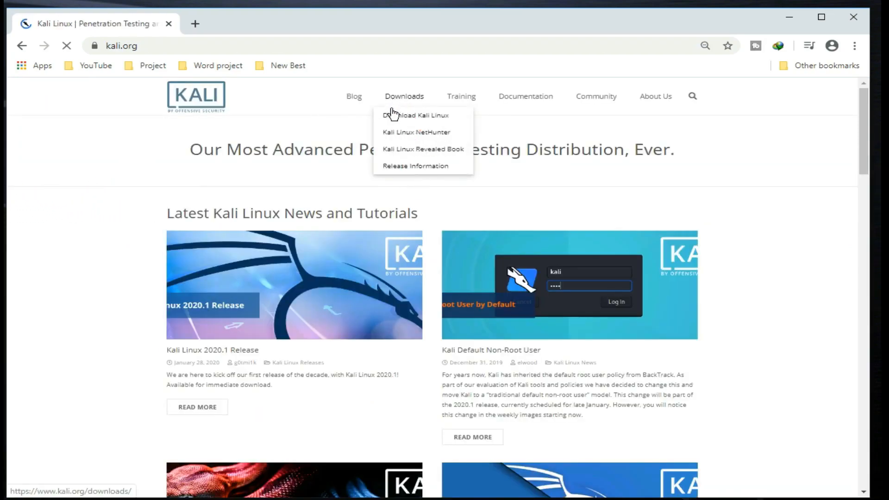
click(398, 118)
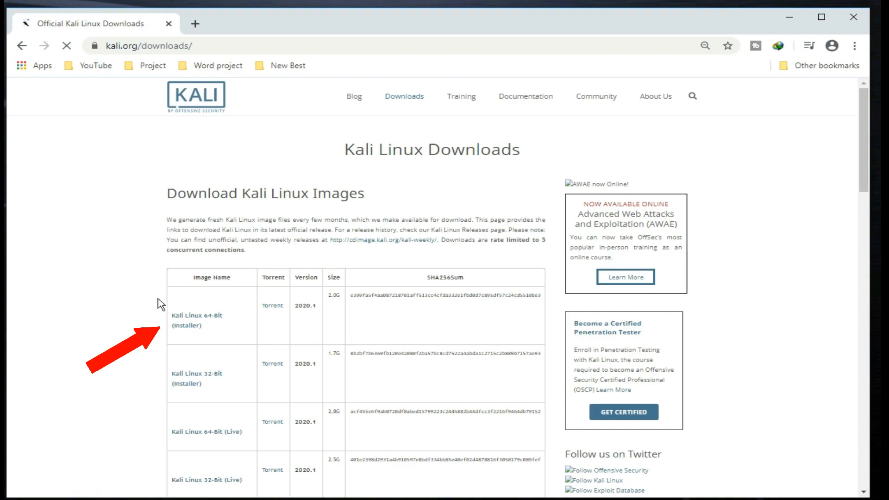
click(188, 328)
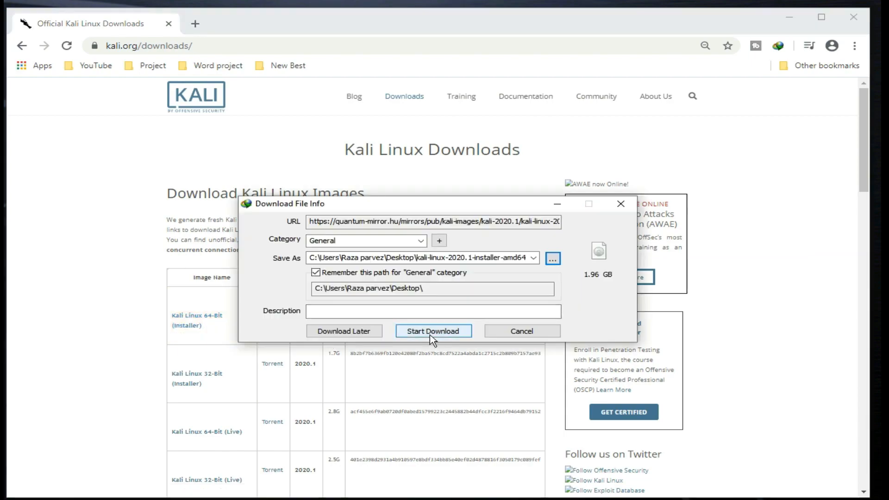
click(431, 336)
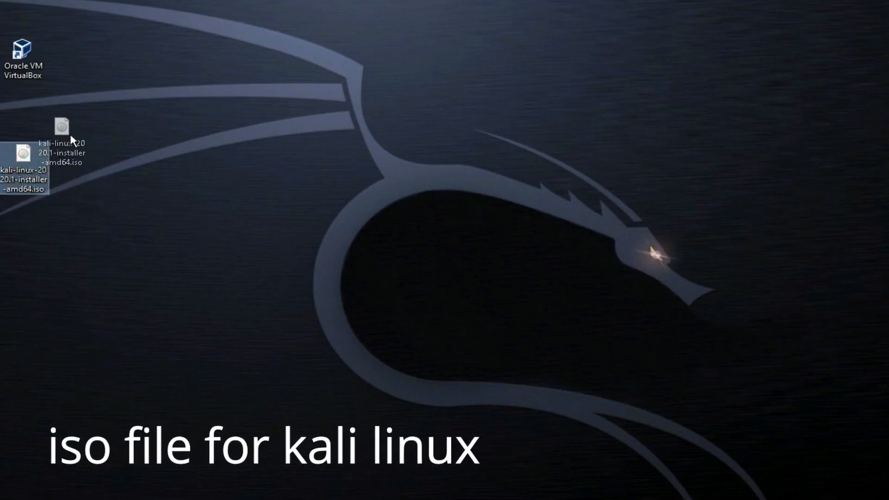
Step: Place the Kali ISO icon under the VirtualBox shortcut, refresh the desktop, and launch Oracle VM VirtualBox
drag(71, 134, 84, 162)
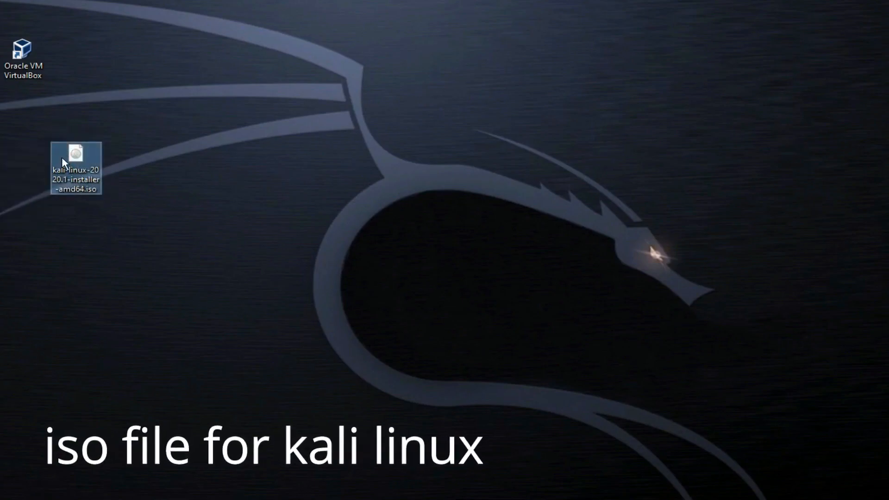
drag(121, 137, 34, 204)
drag(87, 188, 35, 140)
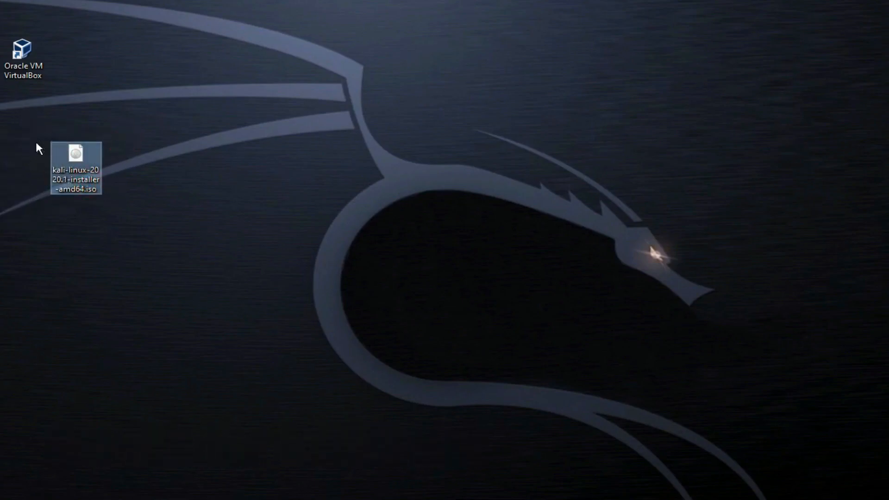
right_click(149, 126)
click(183, 163)
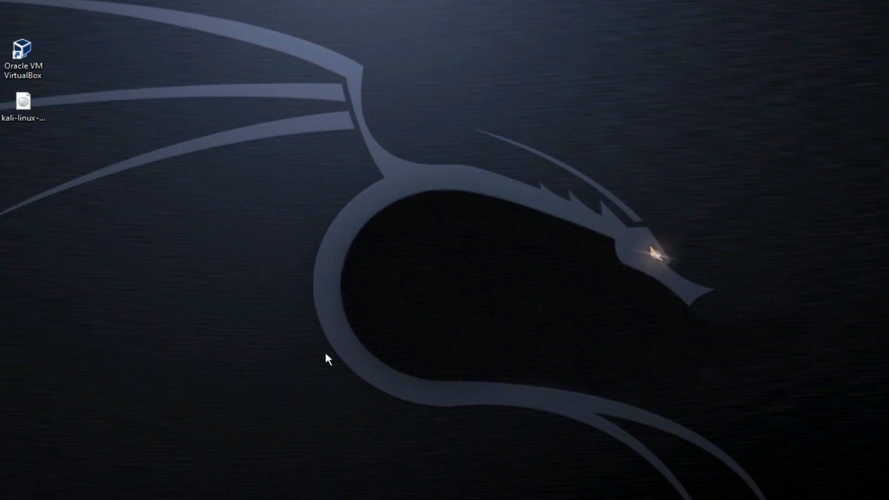
click(23, 57)
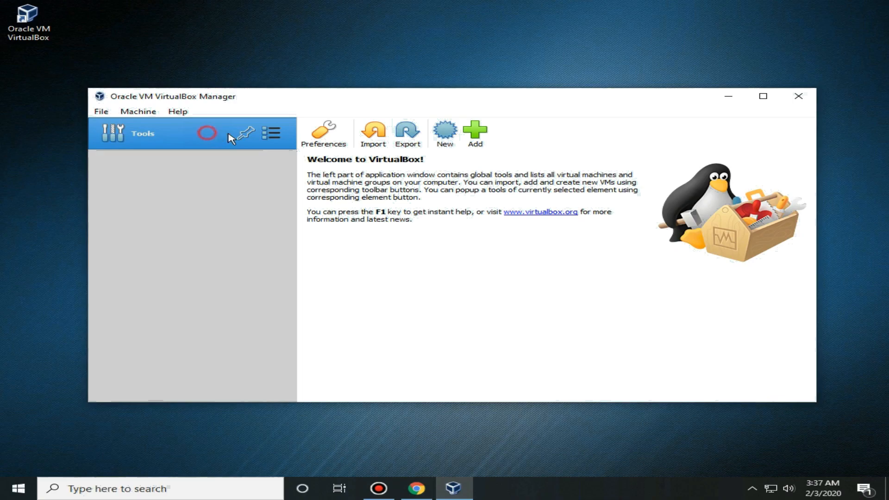
Step: Create a new VM named kali-linux with type Linux and version Debian (64-bit)
click(446, 139)
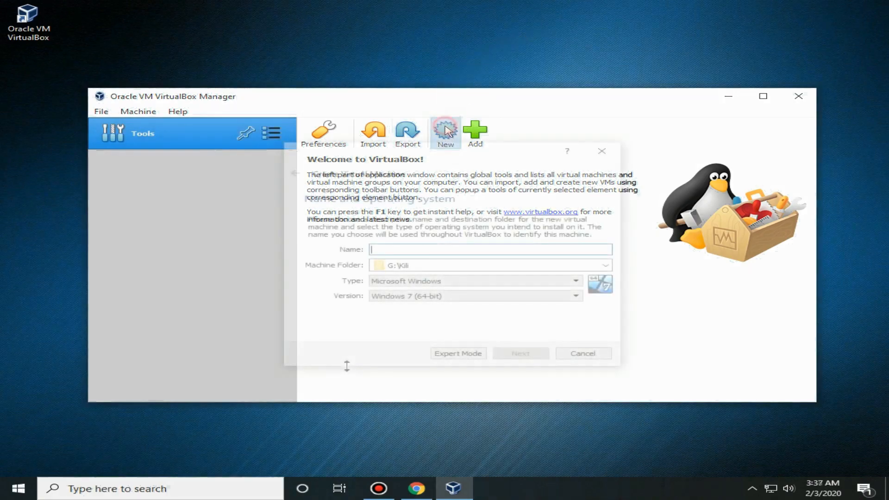
click(409, 249)
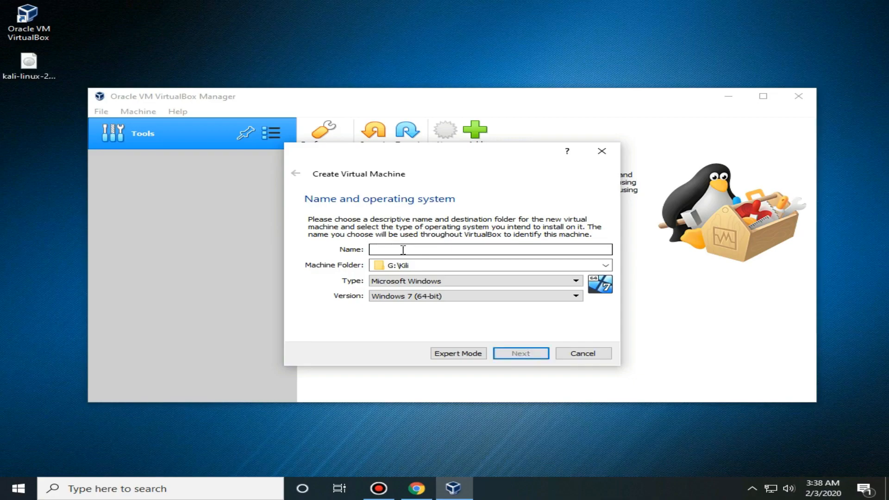
text(kali-linux)
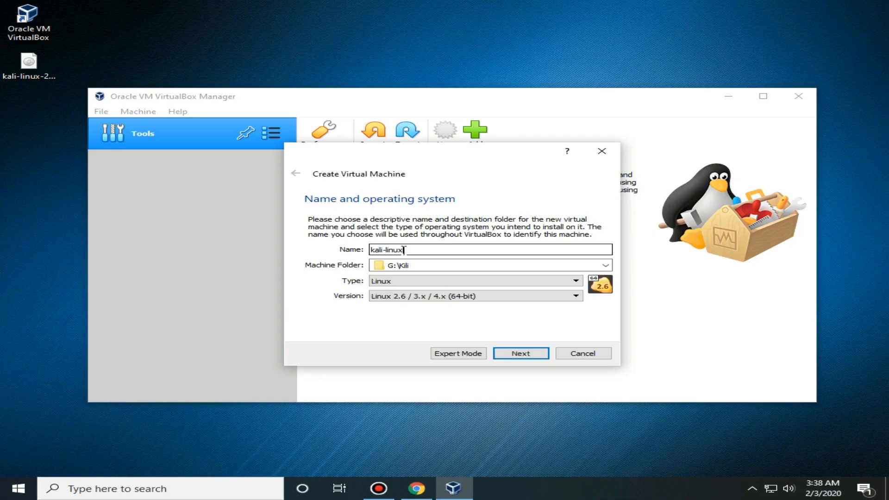
click(401, 284)
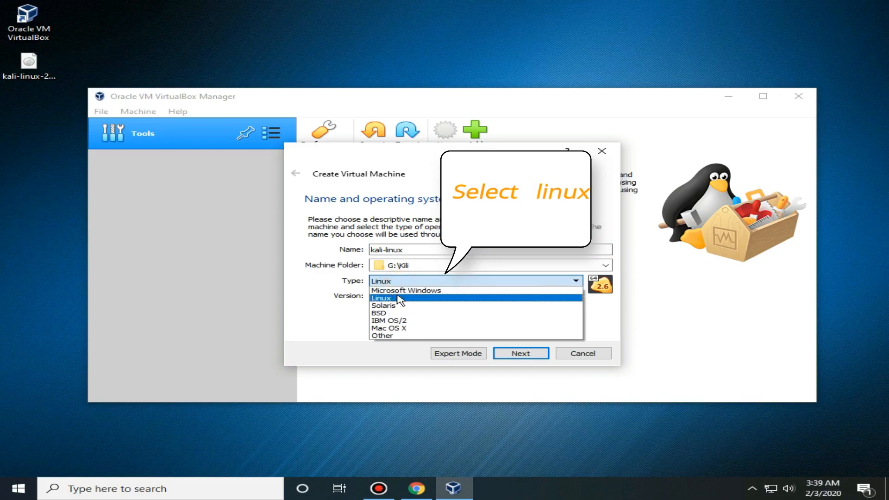
click(381, 298)
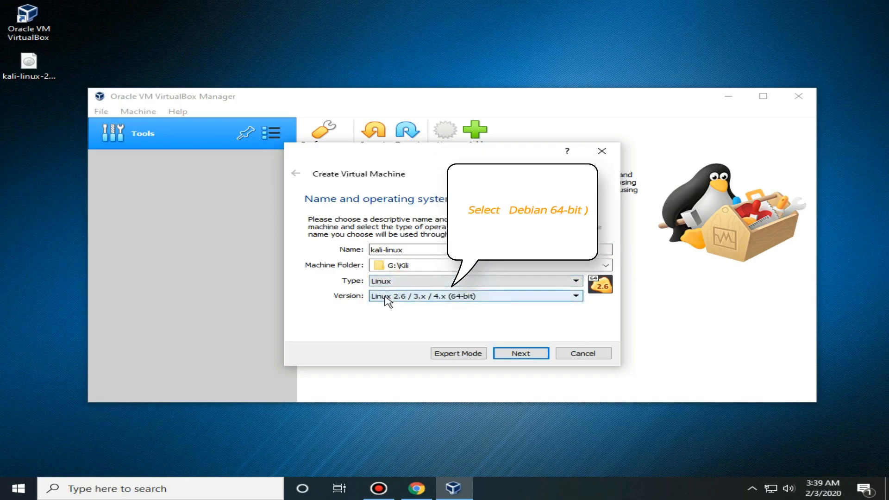
click(386, 297)
scroll(386, 302, down, 2)
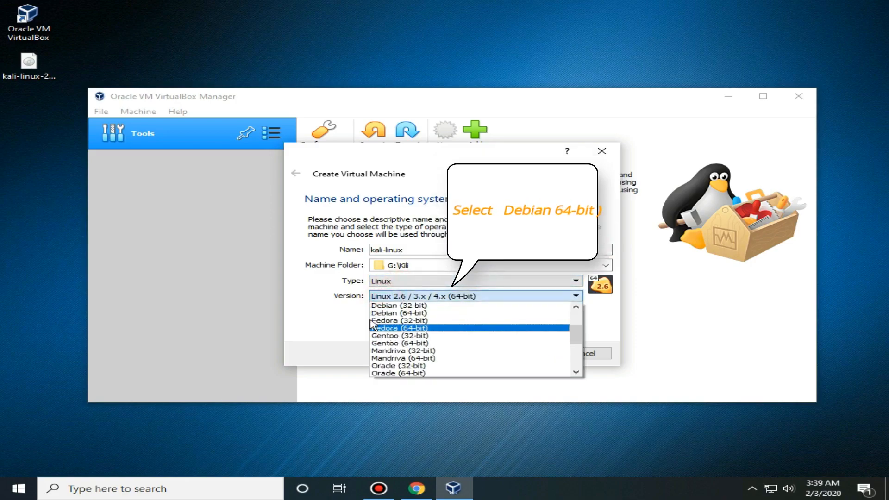
click(393, 314)
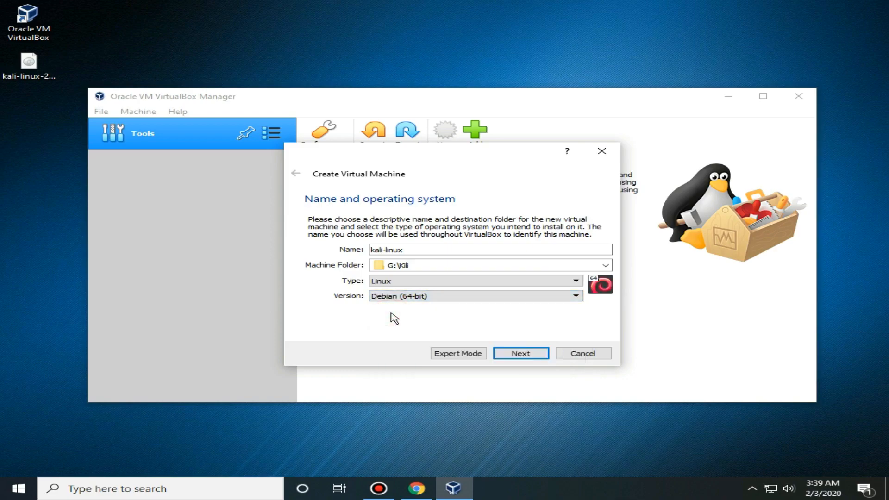
Step: Give the kali-linux VM 2048 MB of memory
click(519, 354)
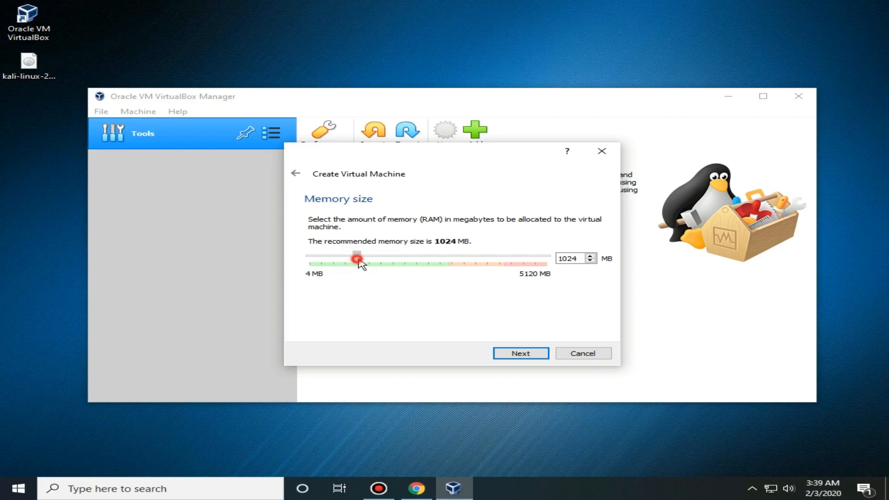
drag(359, 260, 408, 260)
double_click(579, 259)
click(521, 353)
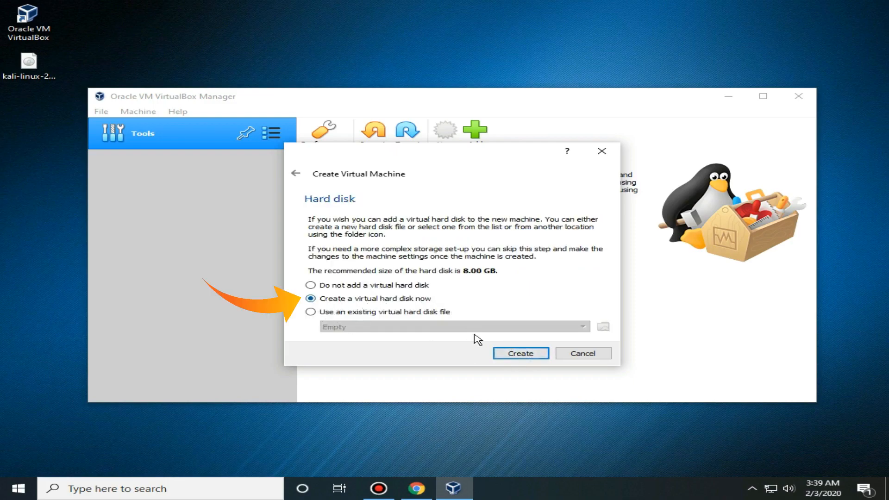
Step: Create a dynamically allocated 21.22 GB VDI hard disk and finish the VM
click(512, 354)
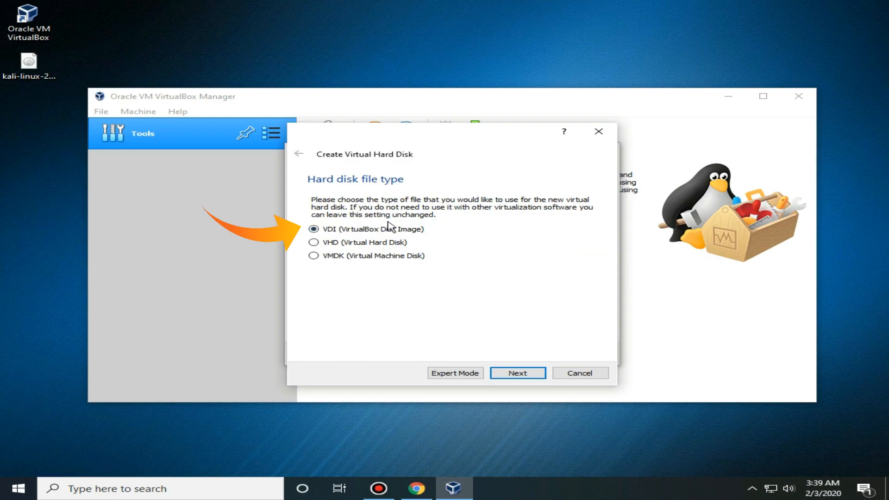
click(515, 372)
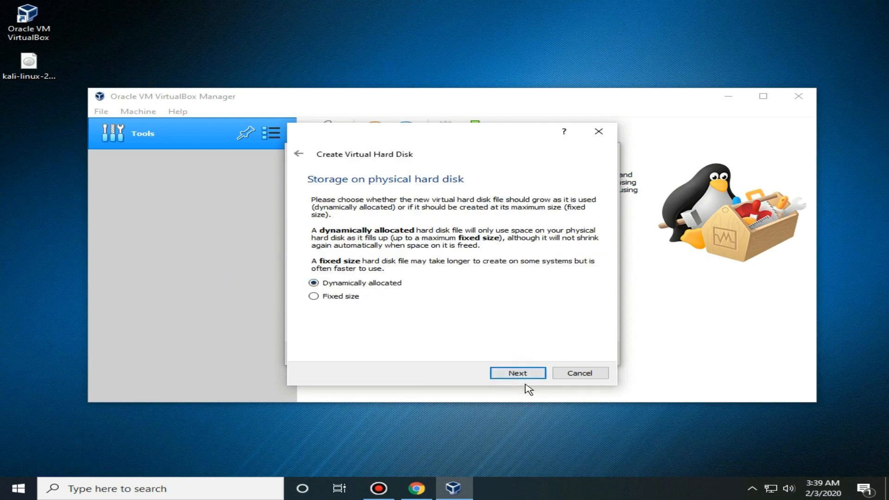
click(519, 375)
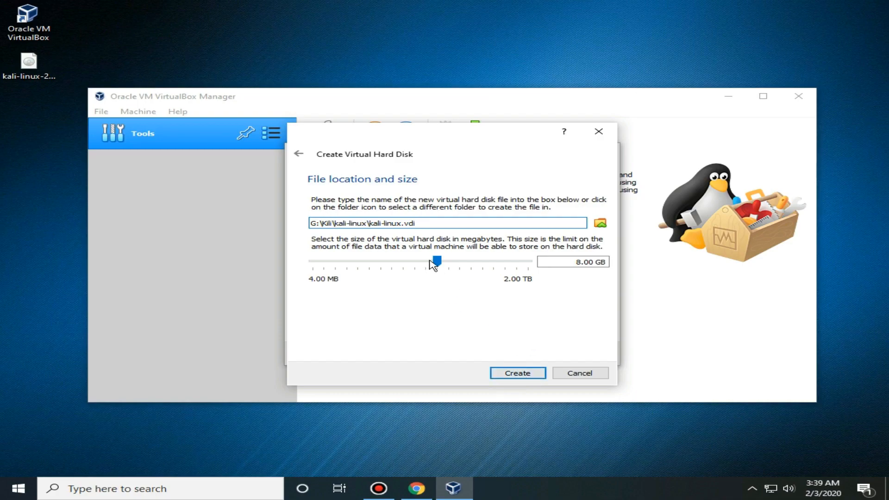
drag(430, 261, 461, 260)
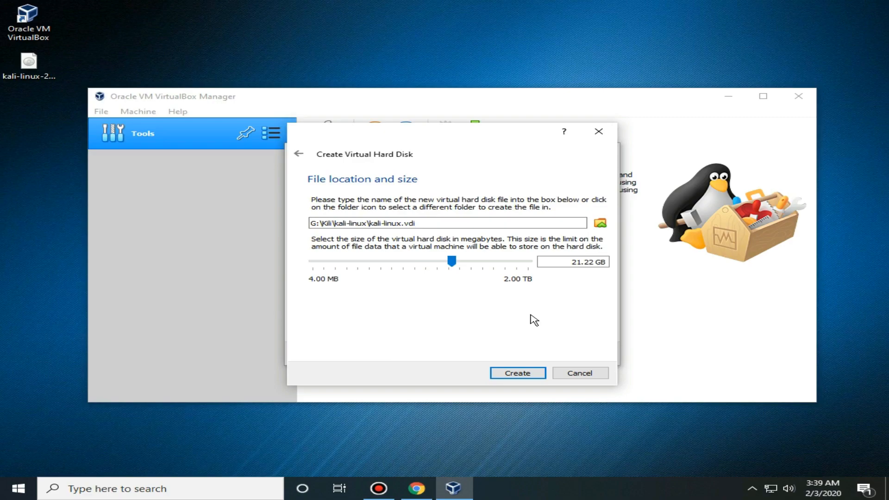
double_click(572, 262)
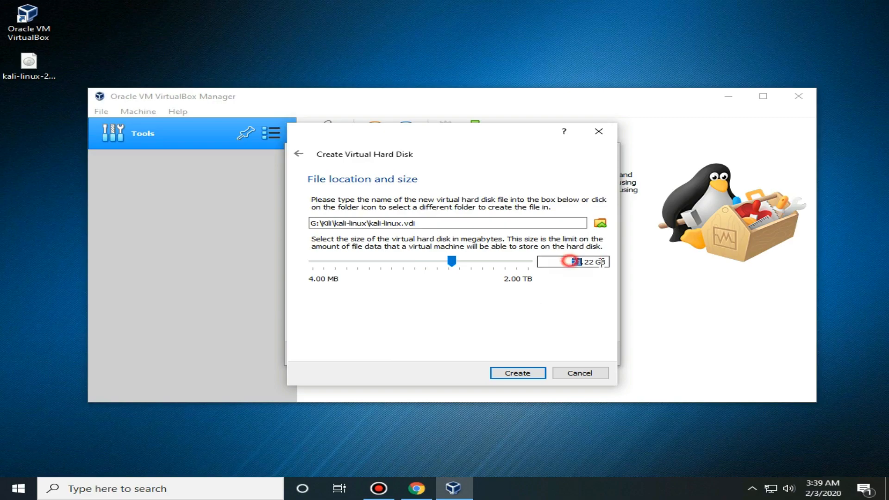
click(506, 373)
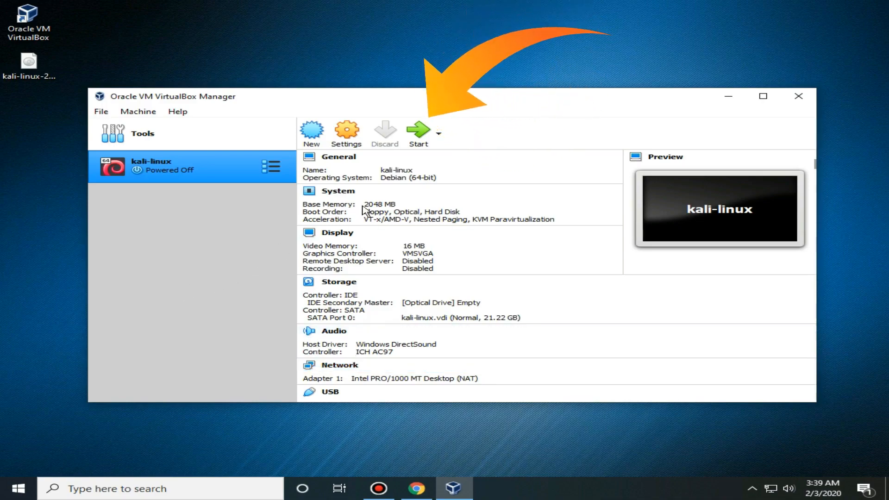
Step: Start the kali-linux VM and begin adding a new start-up disk image
click(421, 132)
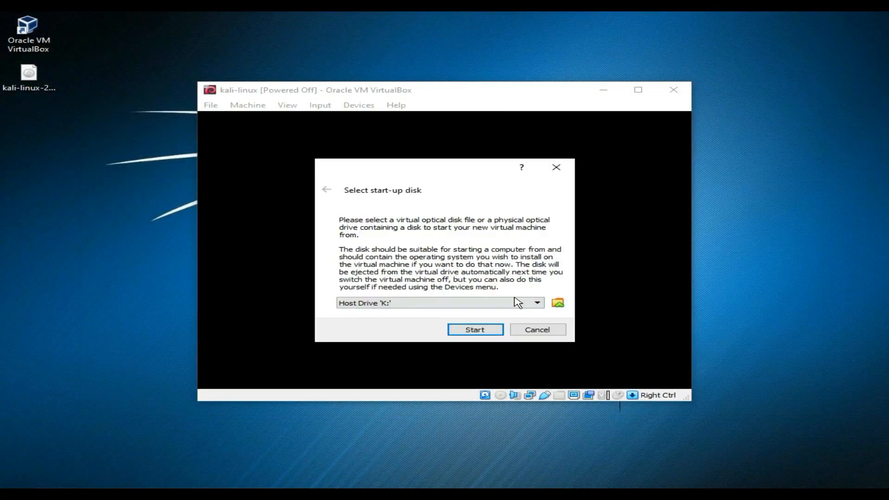
drag(29, 74, 50, 223)
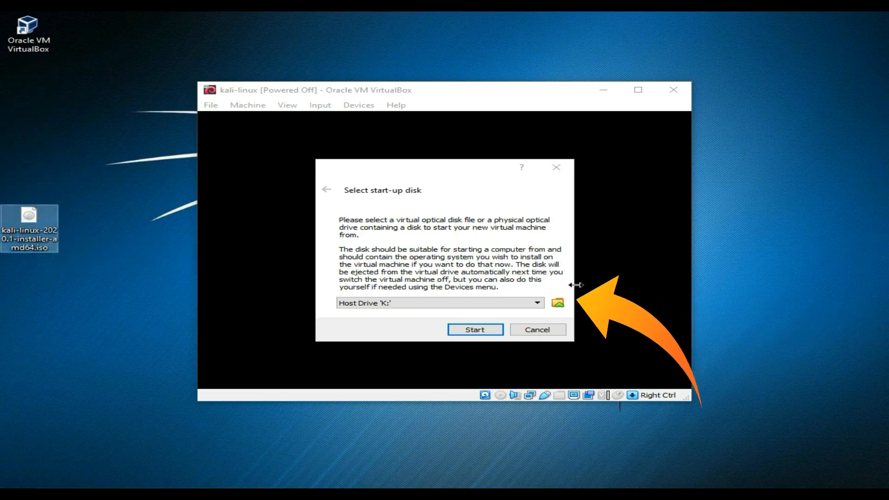
click(557, 303)
click(557, 303)
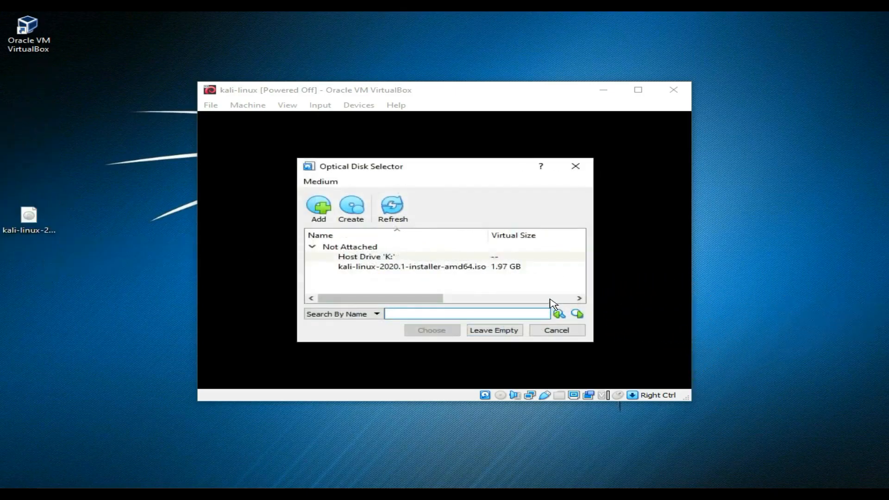
click(317, 211)
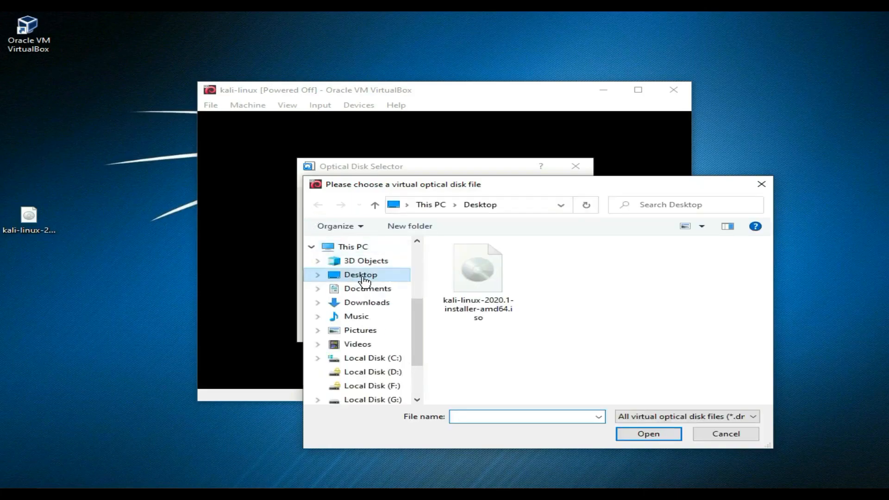
Step: Choose kali-linux-2020.1-installer-amd64.iso from the Desktop as the start-up disk and boot
drag(28, 218, 30, 265)
click(486, 292)
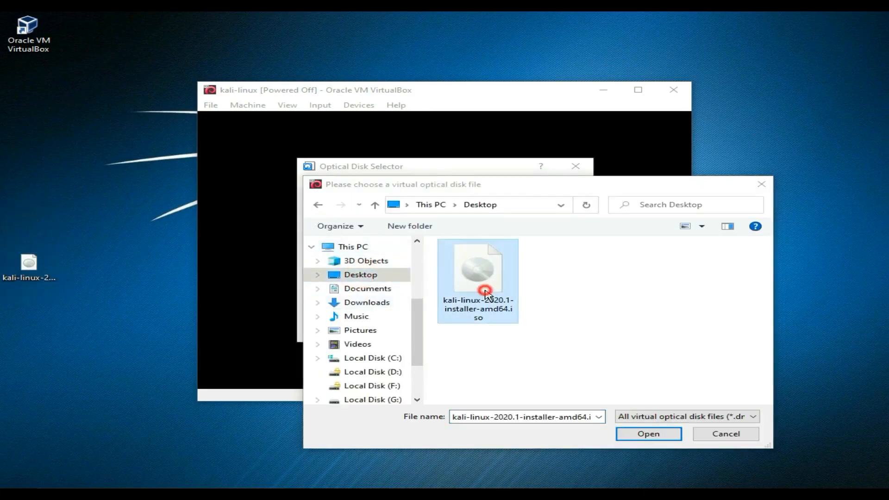
double_click(485, 292)
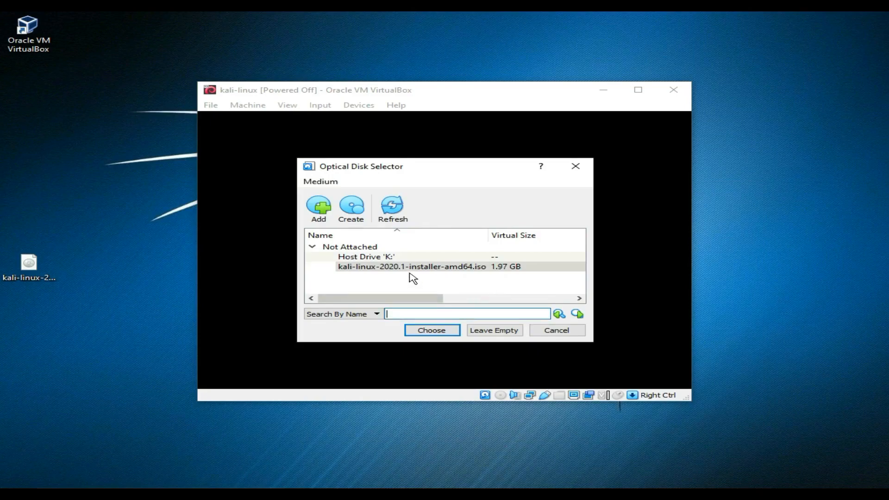
click(424, 330)
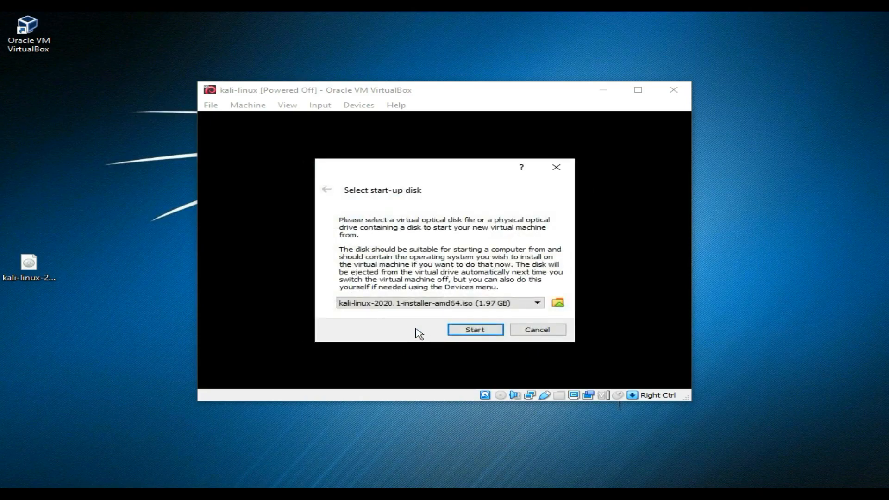
click(465, 330)
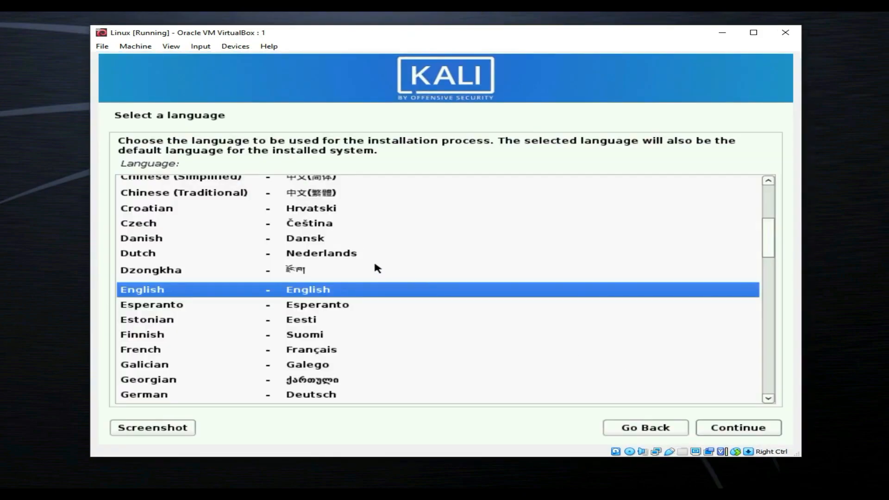
Step: Choose English as the language, United Kingdom as the location, and the American English keymap
click(292, 291)
click(737, 431)
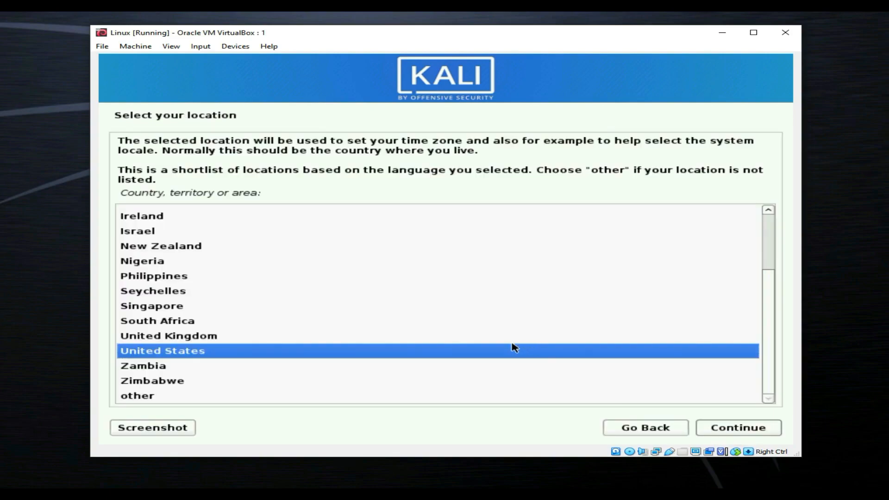
click(190, 337)
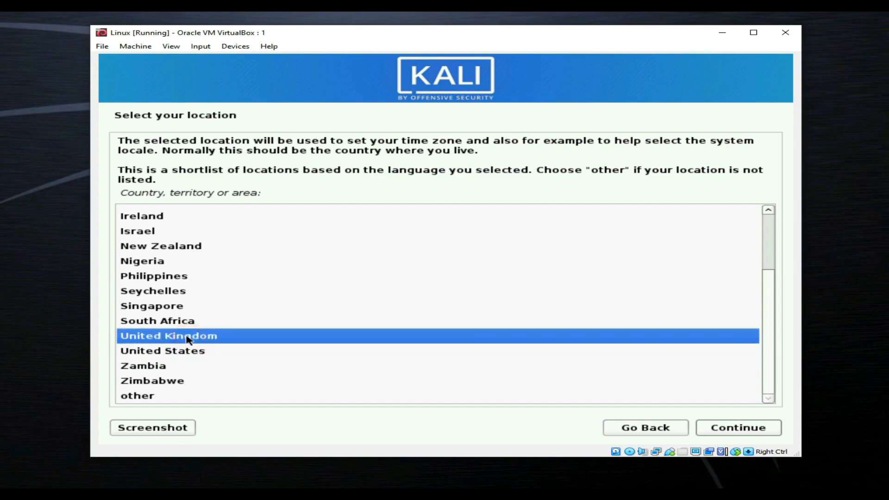
click(767, 430)
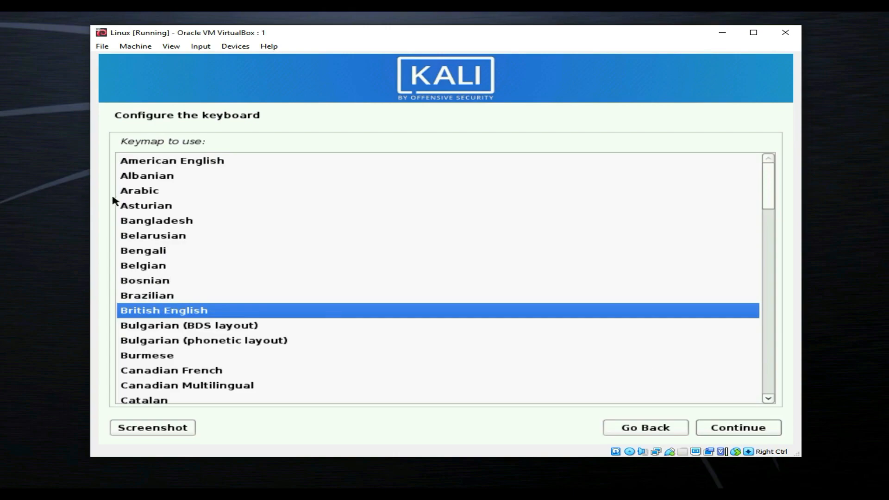
click(147, 162)
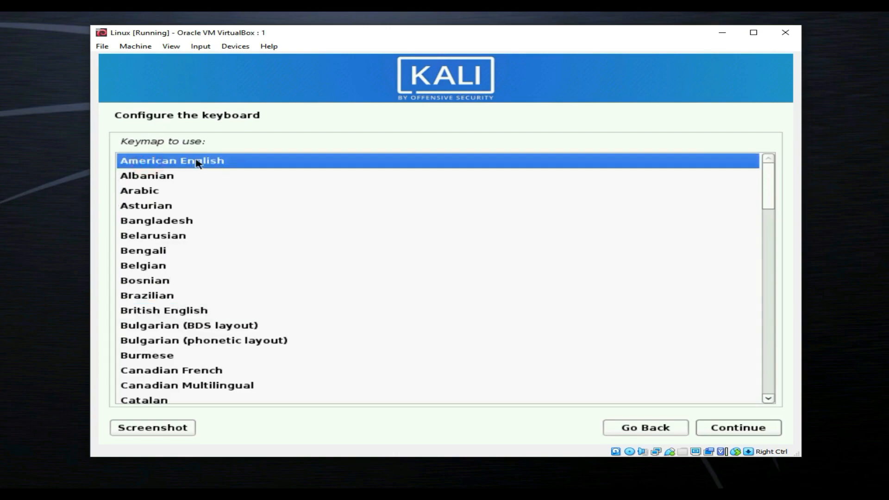
click(155, 164)
click(749, 428)
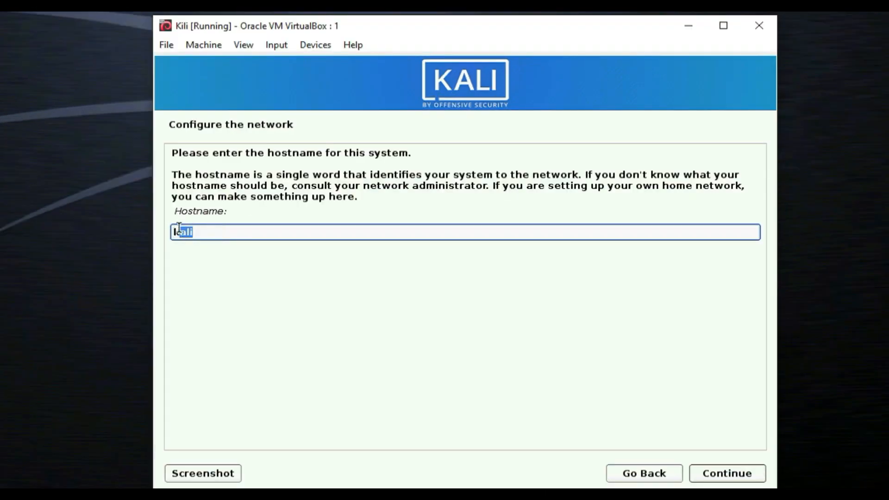
Step: Keep kali as the hostname and leave the domain name empty
click(196, 230)
click(197, 230)
click(731, 472)
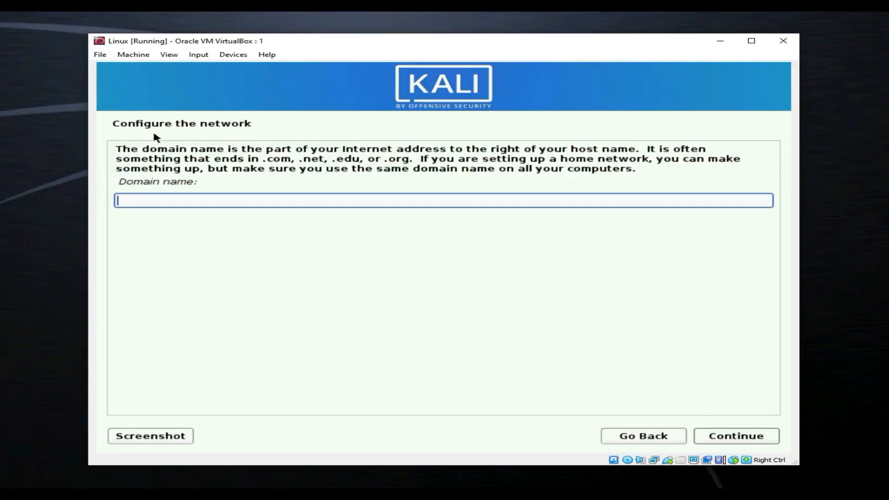
click(729, 435)
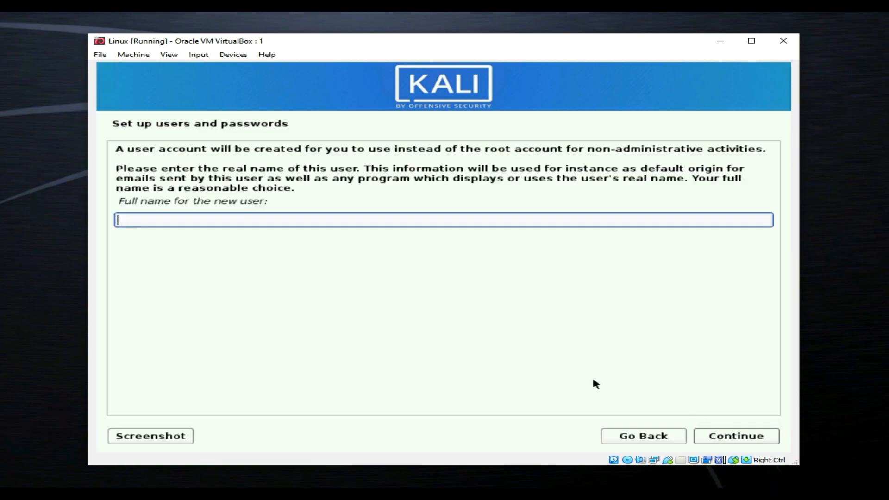
Step: Enter the new user's full name and accept the username
click(232, 219)
text(Ra)
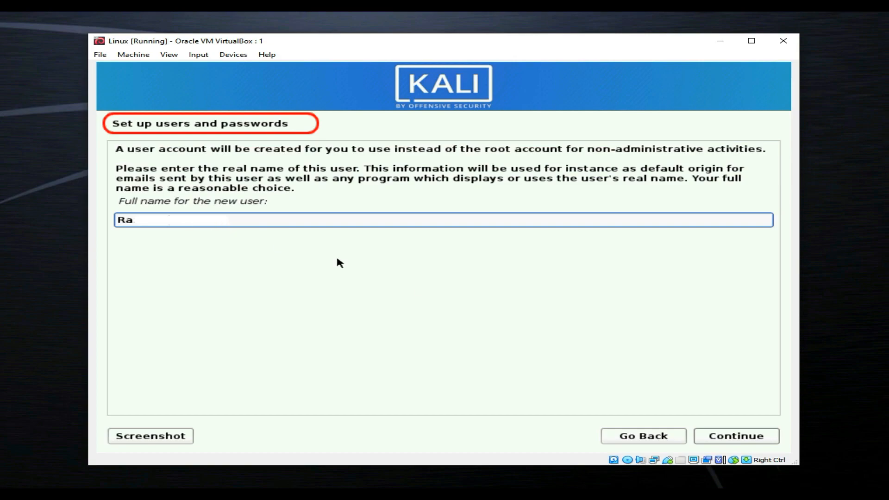
click(752, 437)
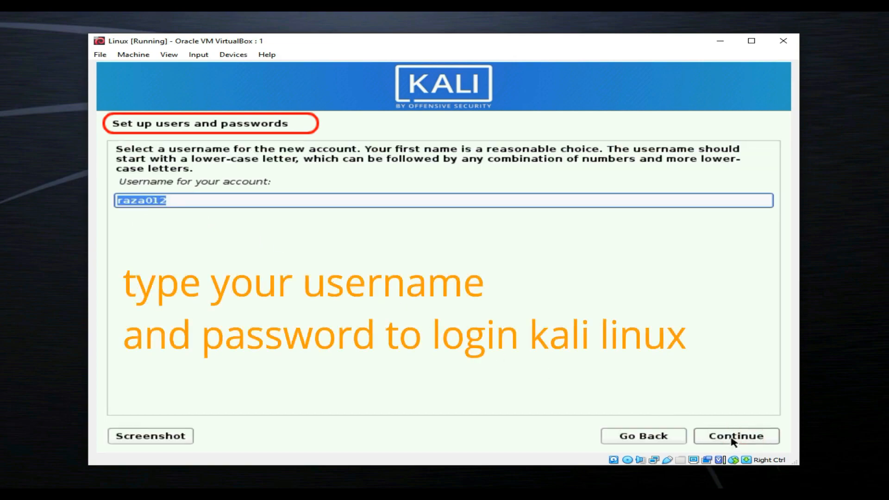
click(733, 441)
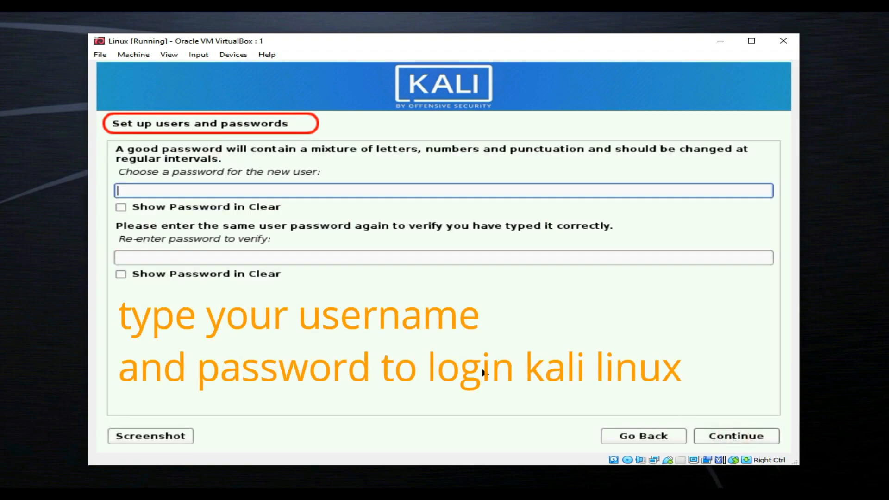
Step: Type the account password in both password fields and continue to partitioning
click(190, 190)
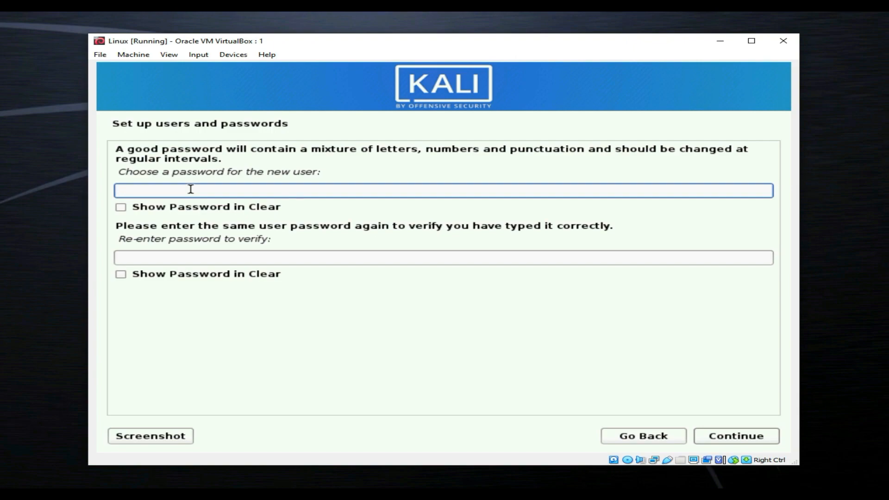
text(kalikali)
click(170, 260)
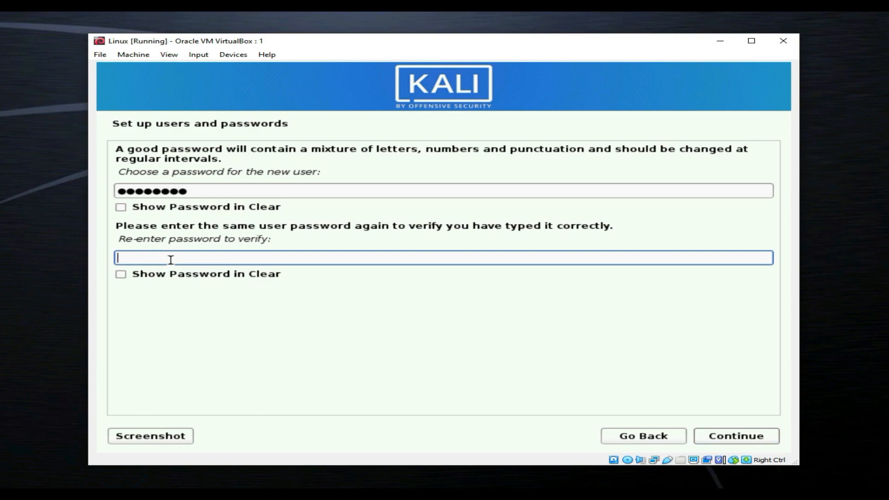
text(kalilinux)
click(732, 435)
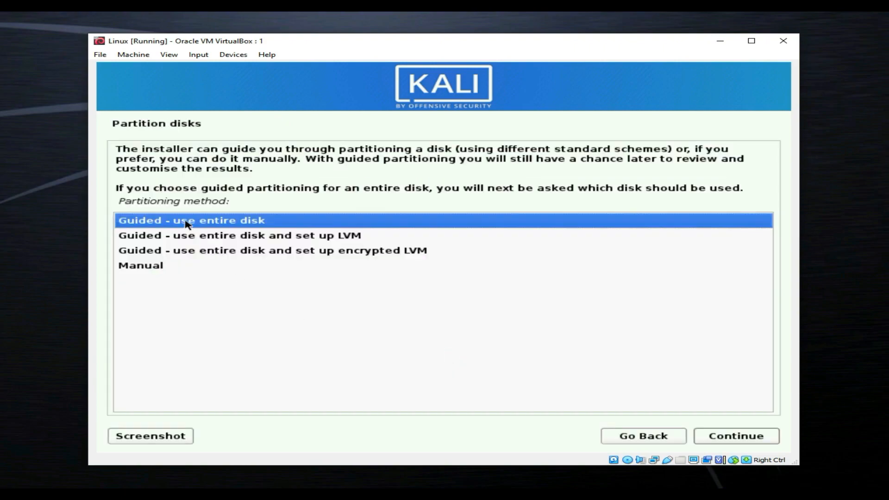
Step: Use guided partitioning of the entire 22.8 GB virtual disk with all files in one partition
click(201, 235)
click(201, 223)
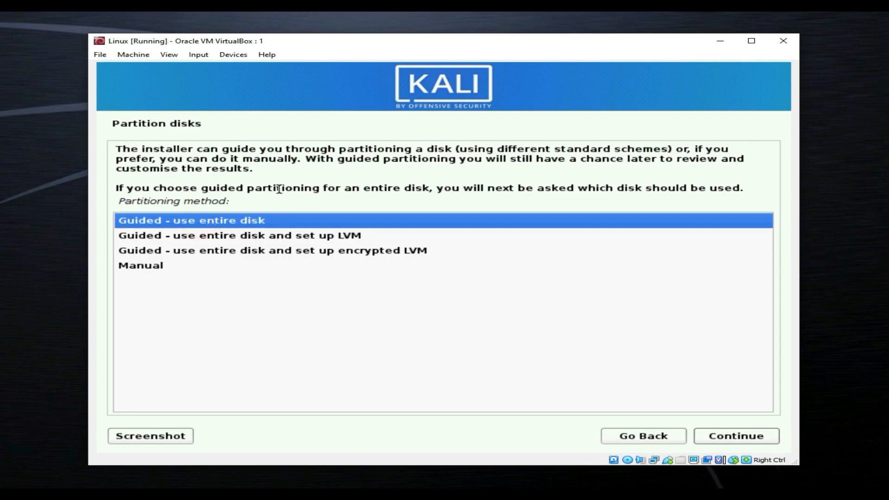
click(725, 438)
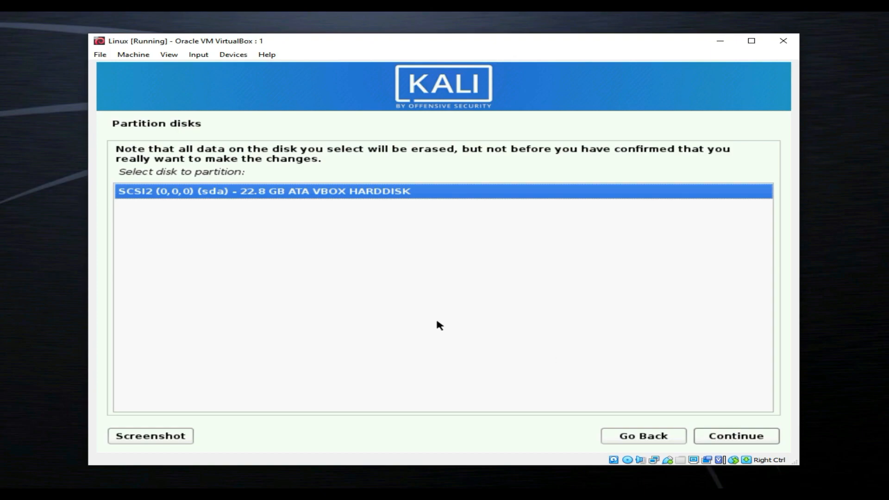
click(264, 192)
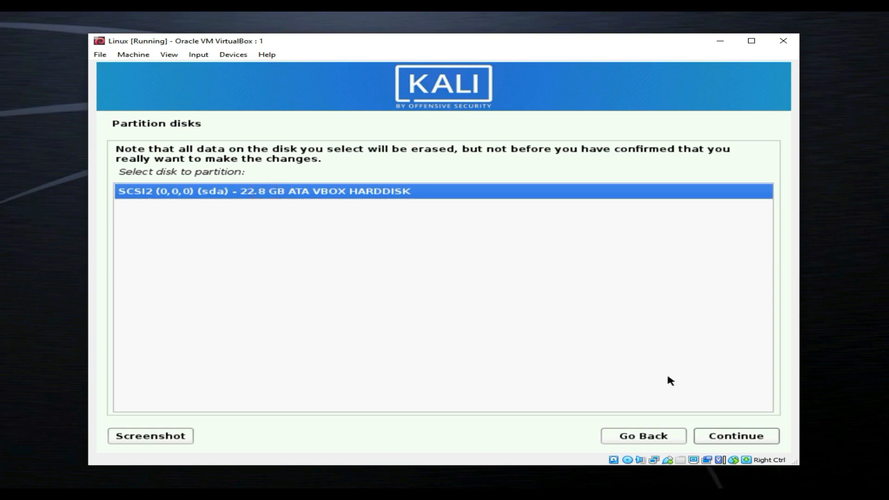
click(735, 438)
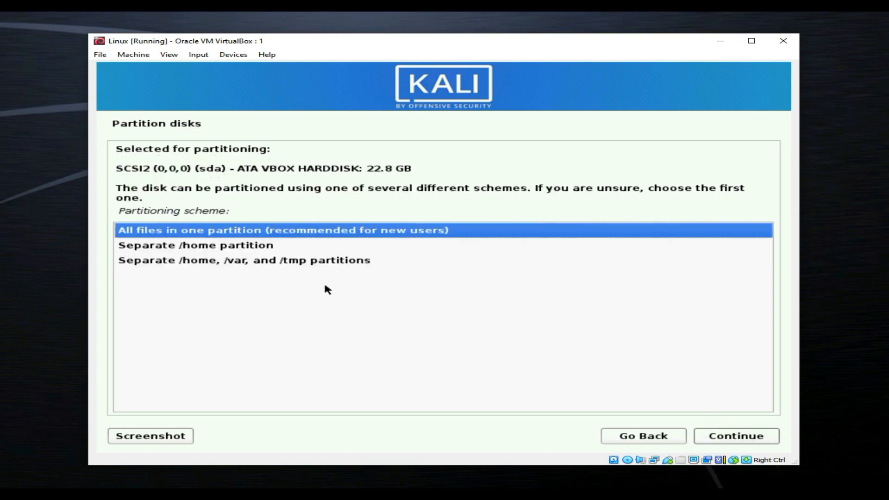
click(207, 231)
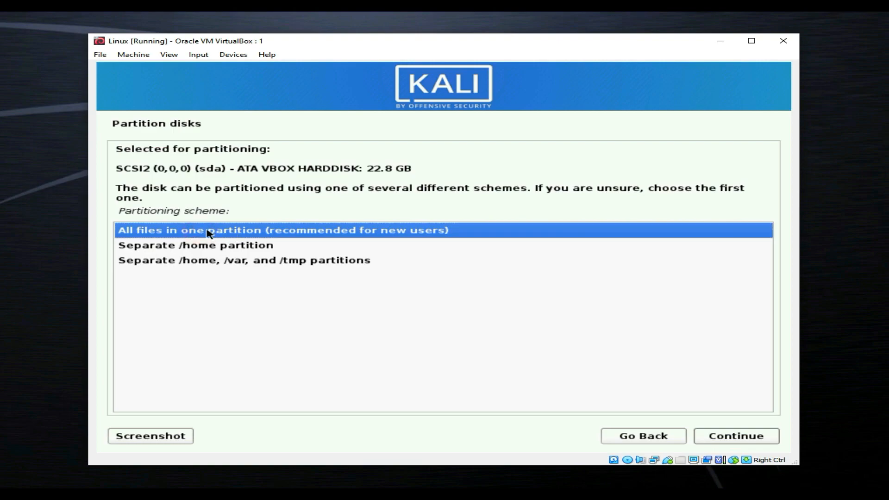
click(748, 432)
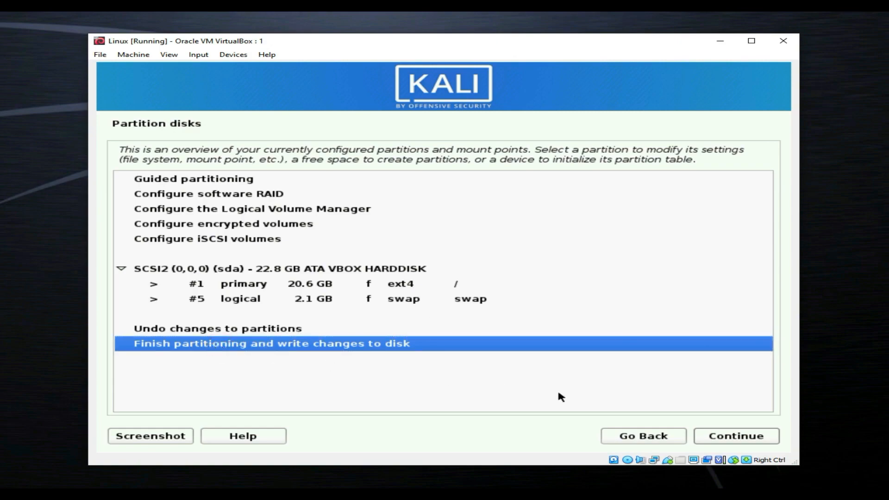
Step: Finish partitioning, agree to write the changes to disk, and start the base system install
click(731, 435)
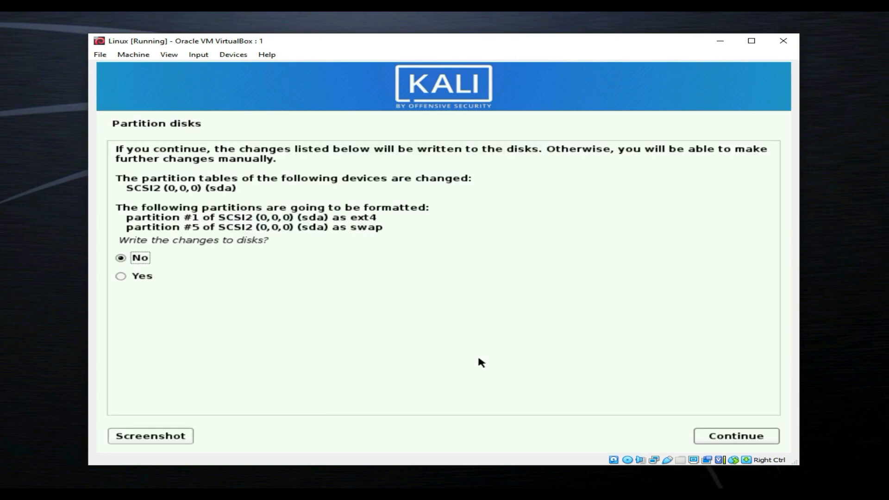
click(143, 277)
click(143, 278)
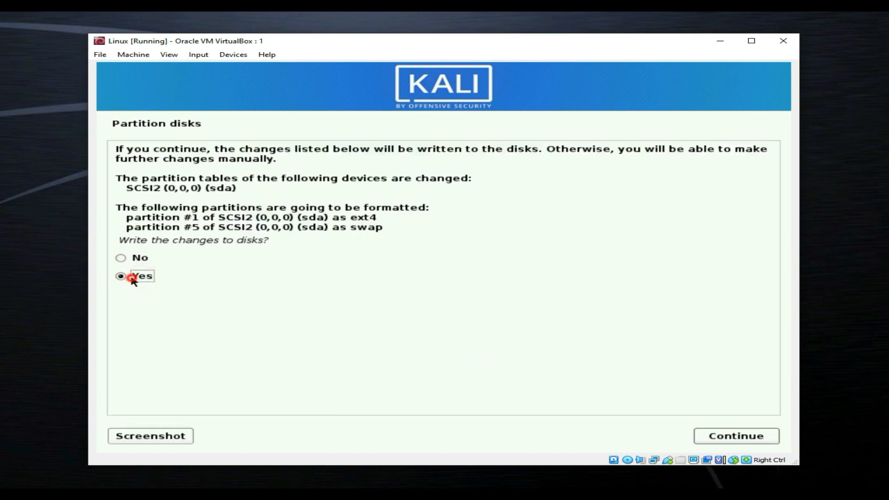
click(743, 435)
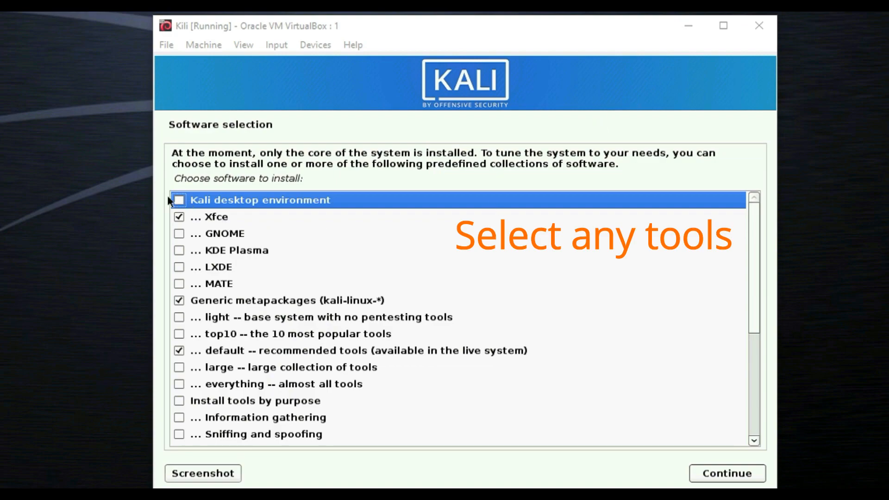
Step: Add Kali desktop environment to the selected software and begin installing it
click(180, 200)
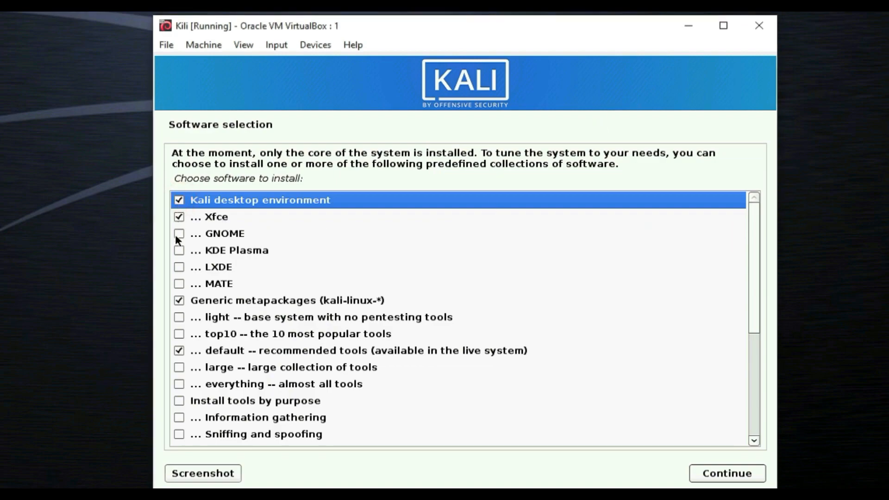
scroll(179, 255, down, 3)
scroll(207, 282, down, 2)
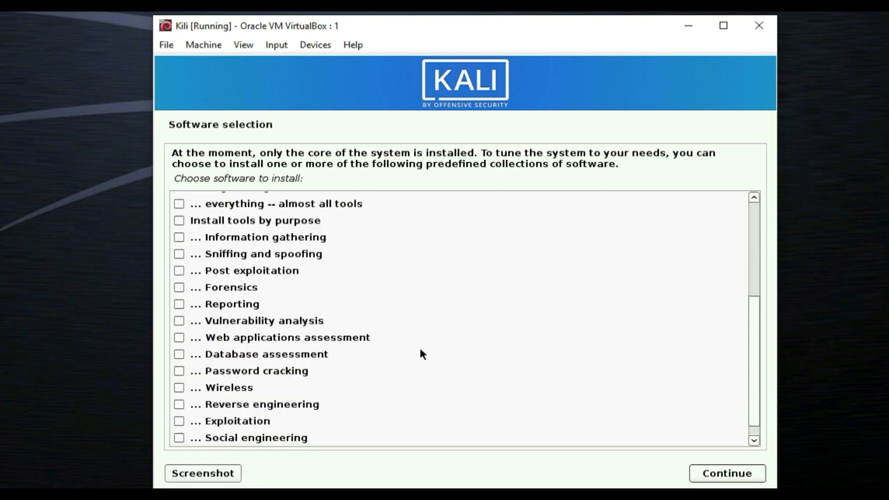
click(708, 473)
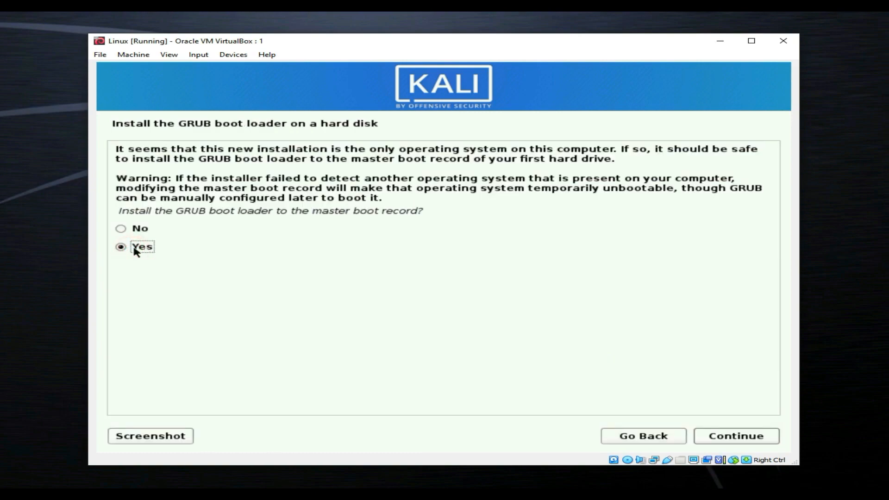
Step: Install the GRUB boot loader to the master boot record on /dev/sda
click(732, 440)
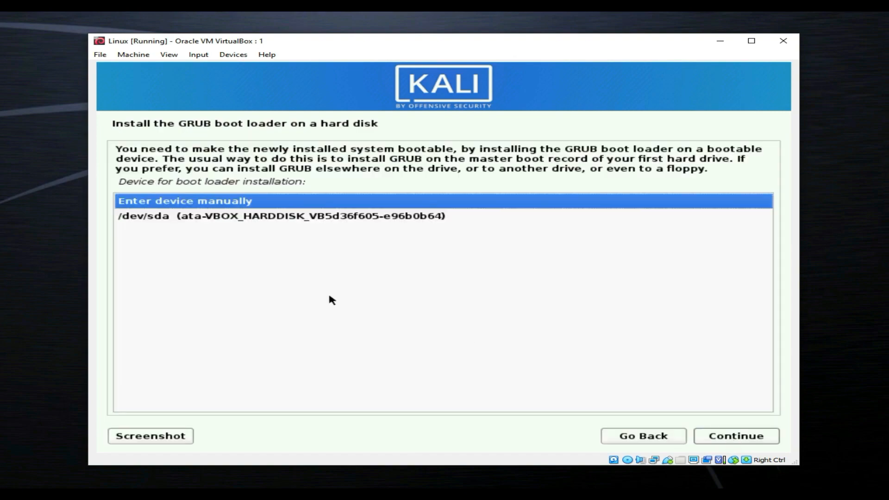
click(191, 218)
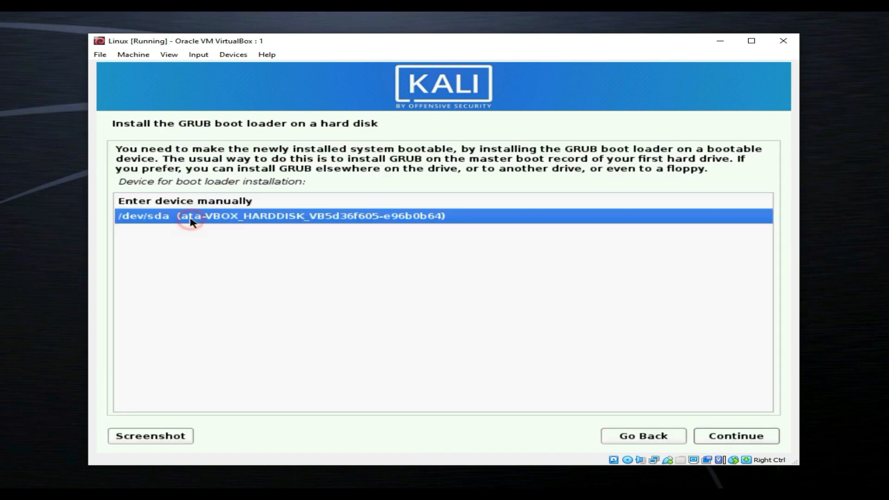
click(212, 220)
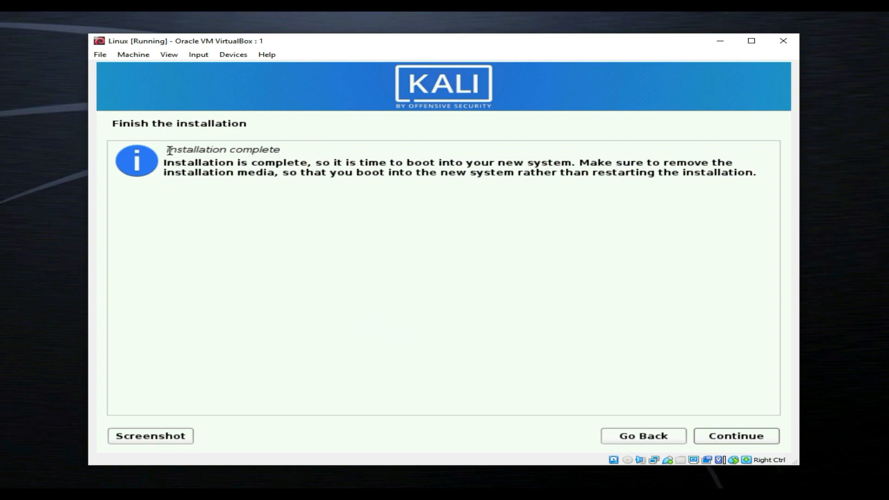
Step: Confirm Installation complete so the VM reboots into the new Kali login screen
drag(169, 151, 280, 150)
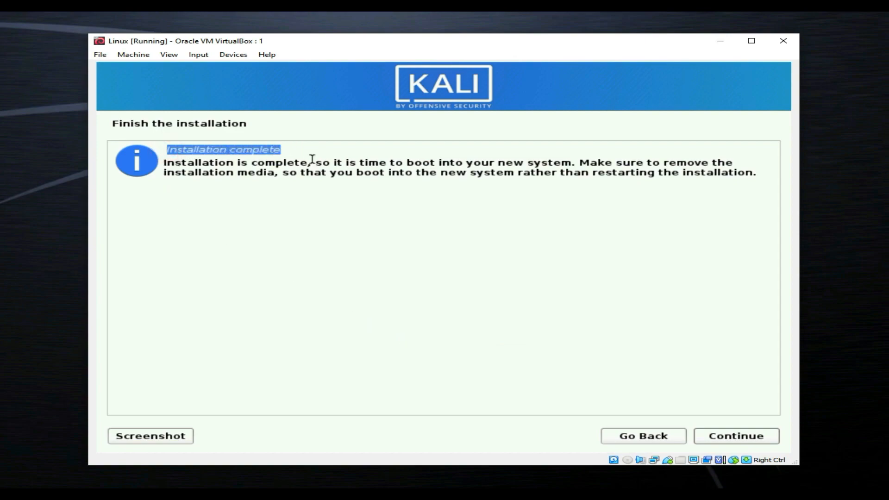
click(233, 149)
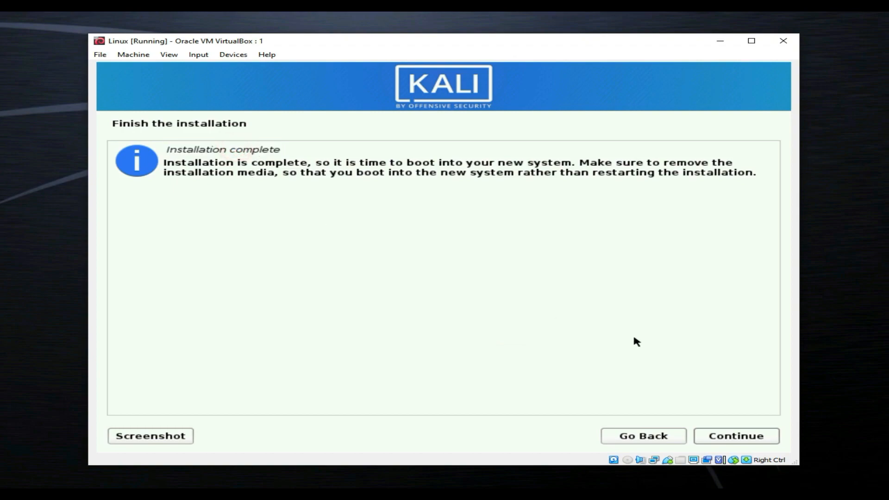
click(746, 437)
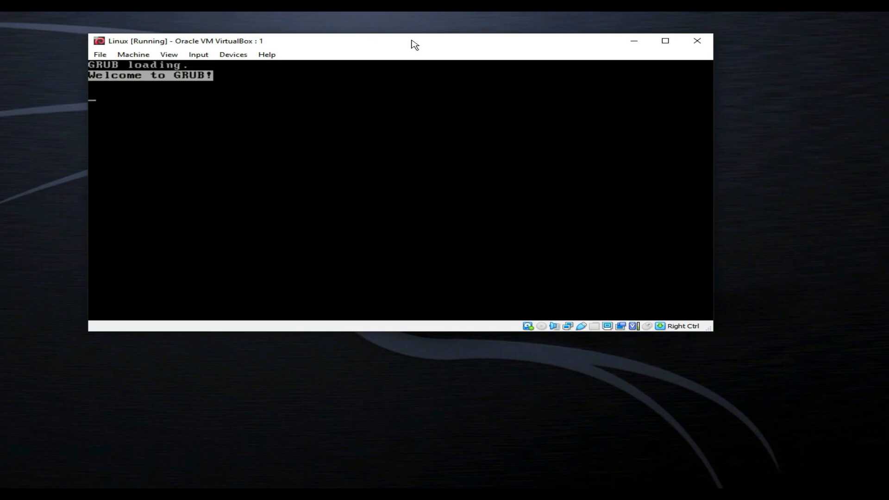
drag(415, 45, 447, 102)
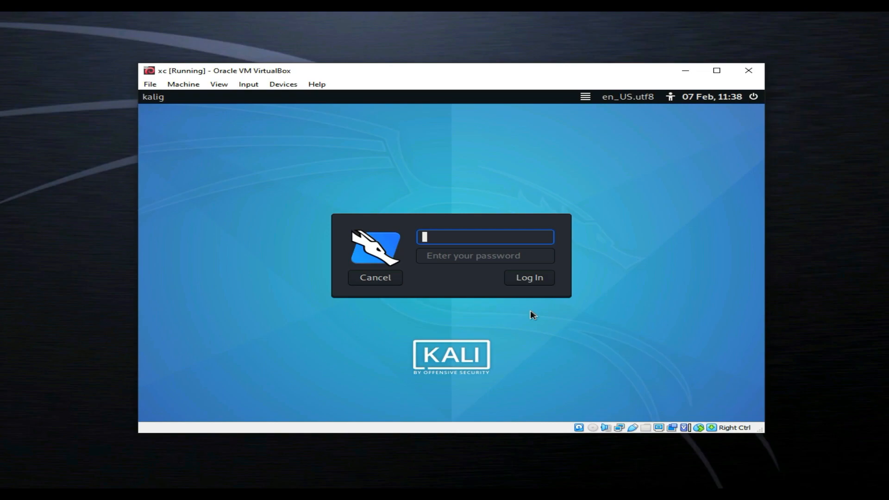
Step: Log in at the Kali login screen with the new account's username and password
click(443, 237)
text(raza011)
click(435, 254)
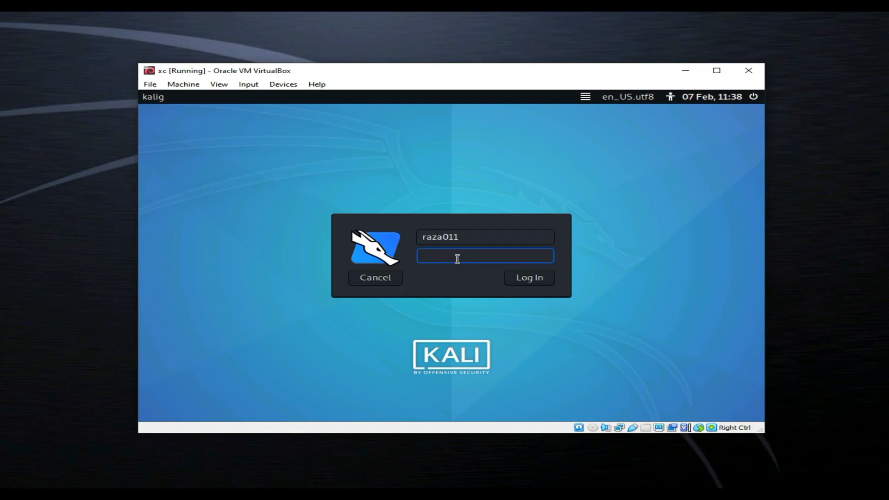
text(••••••••)
click(528, 279)
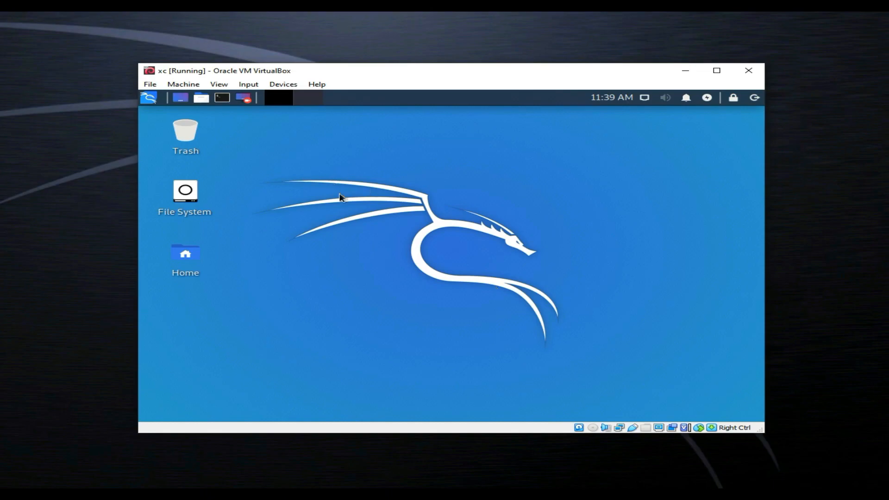
Step: Launch a terminal from the Kali Xfce top panel
click(223, 99)
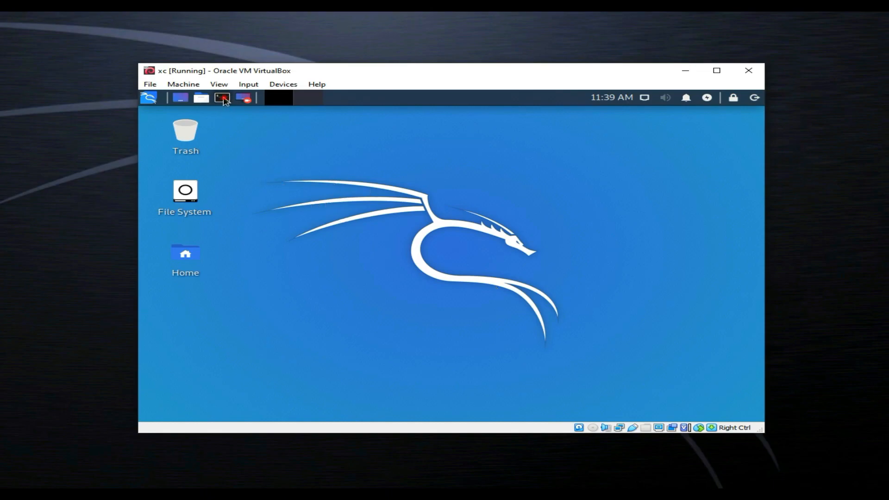